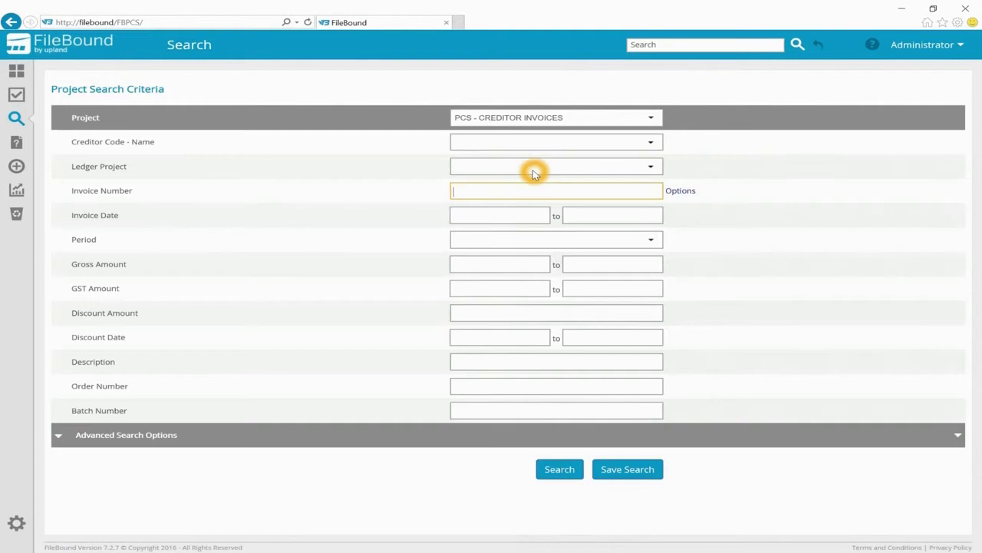
pyautogui.click(633, 121)
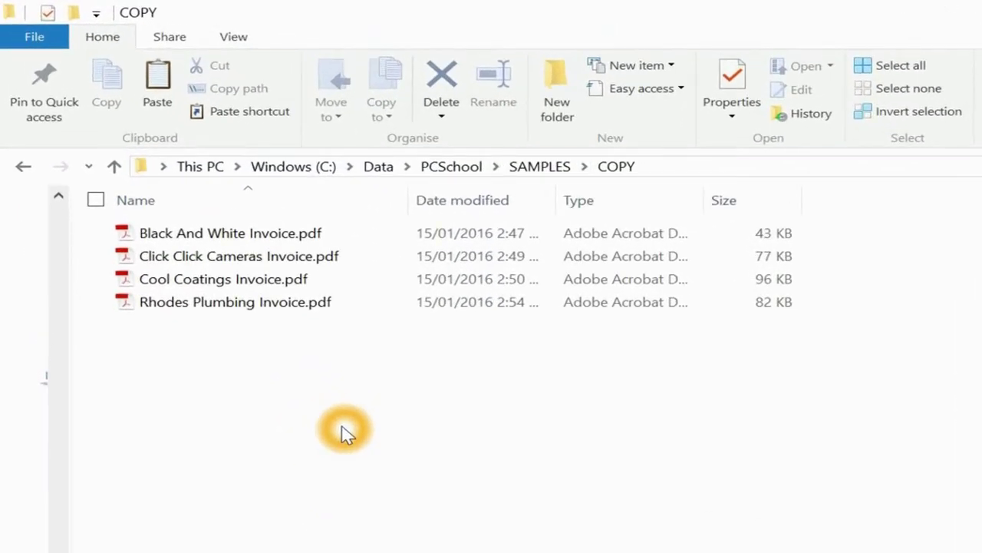
# Open Black And White Invoice.pdf from the COPY folder, review its order and line item details, and close it.
pyautogui.doubleClick(288, 238)
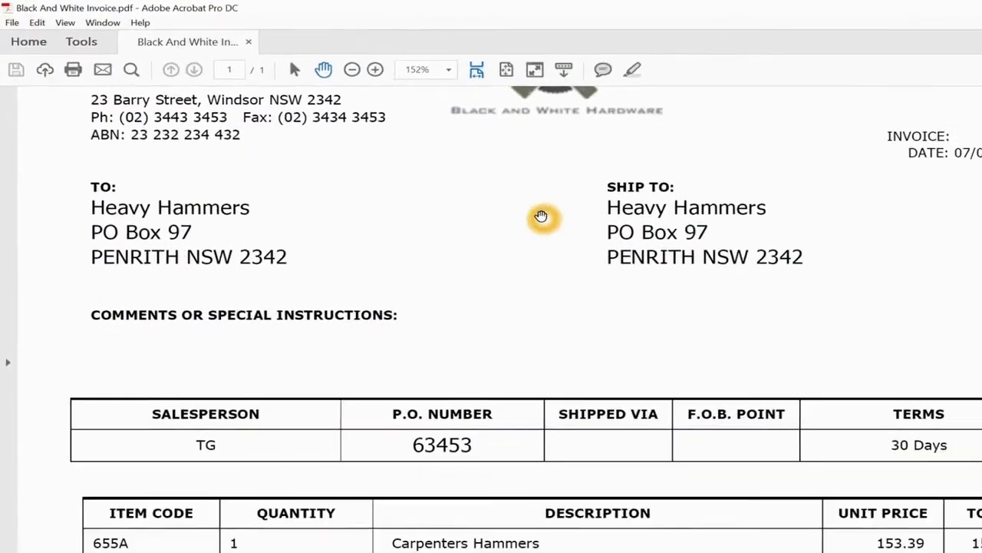
pyautogui.scroll(-1, 529, 211)
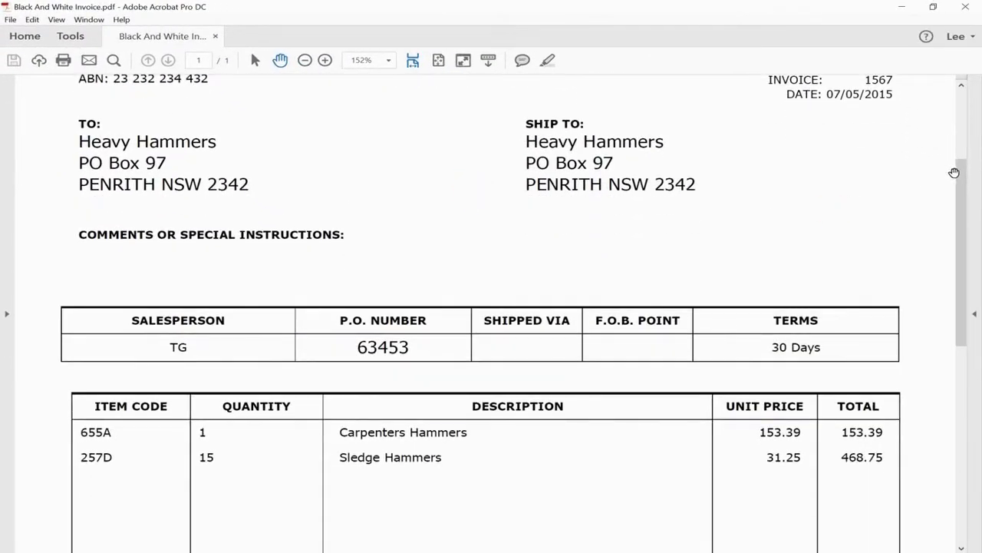
pyautogui.moveTo(960, 177); pyautogui.dragTo(967, 199)
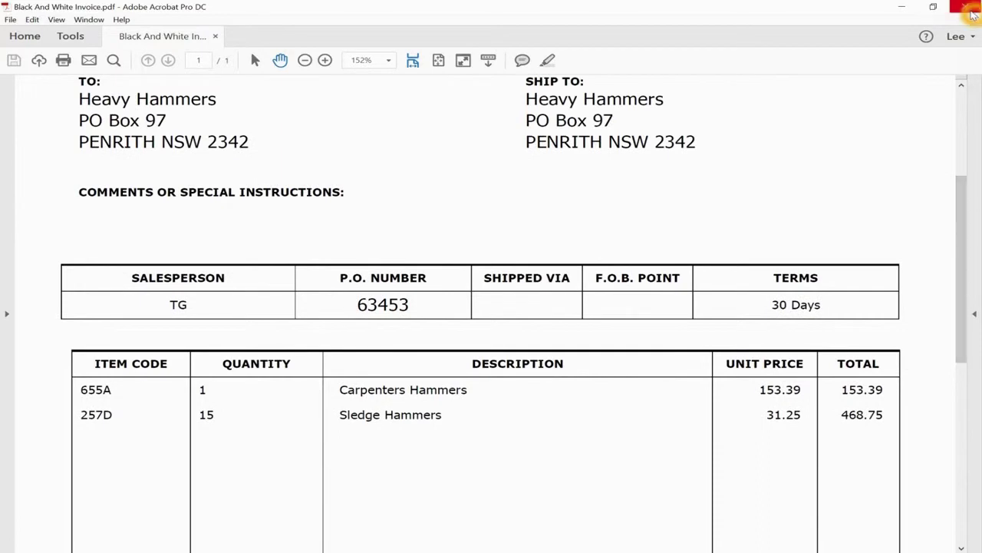
pyautogui.click(965, 6)
# Copy all four invoice PDFs from the COPY folder into the SAMPLES folder.
pyautogui.moveTo(246, 208); pyautogui.dragTo(131, 132)
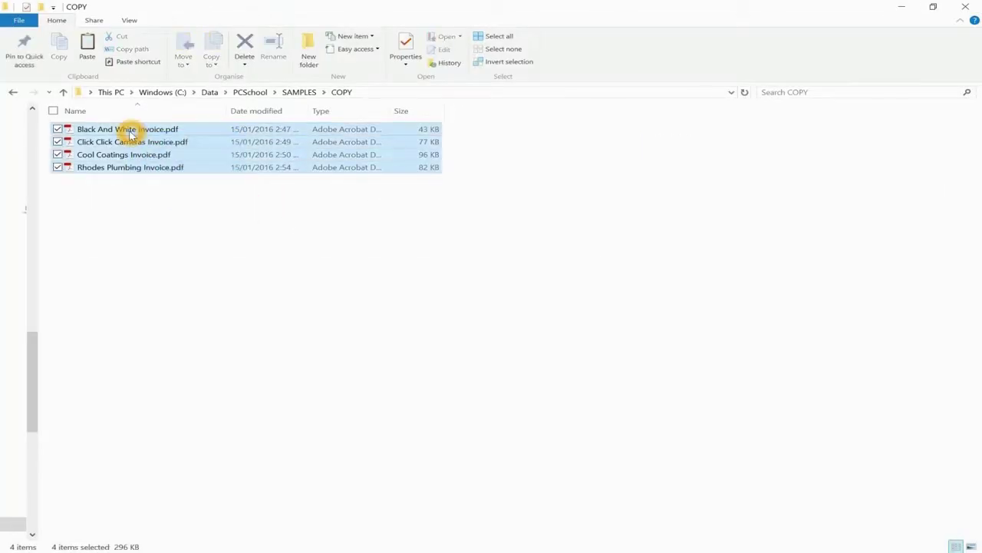
pyautogui.click(298, 92)
pyautogui.hotkey('ctrl', 'v')
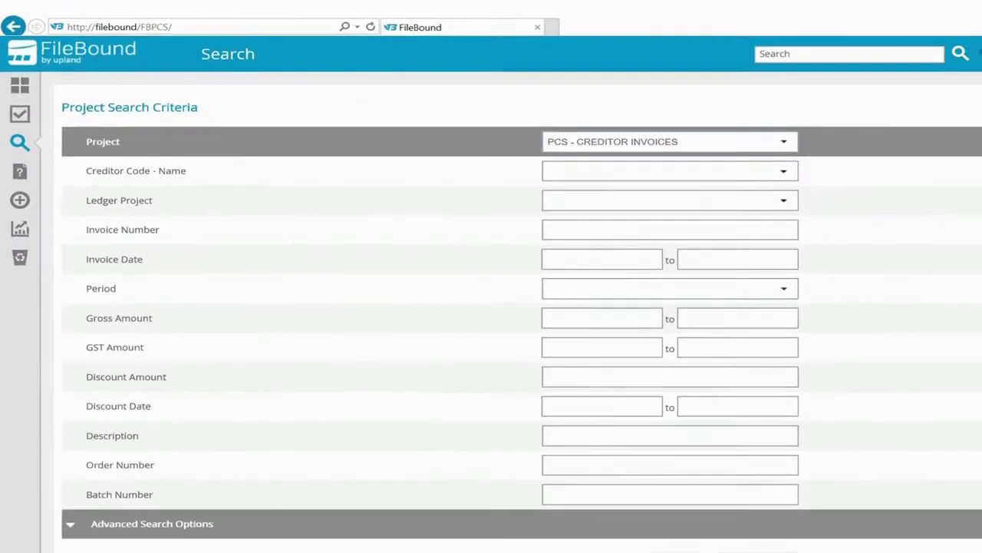
# Search the PCS - CREDITOR INVOICES project in FileBound with the criteria left blank and look over the listed invoices.
pyautogui.click(583, 488)
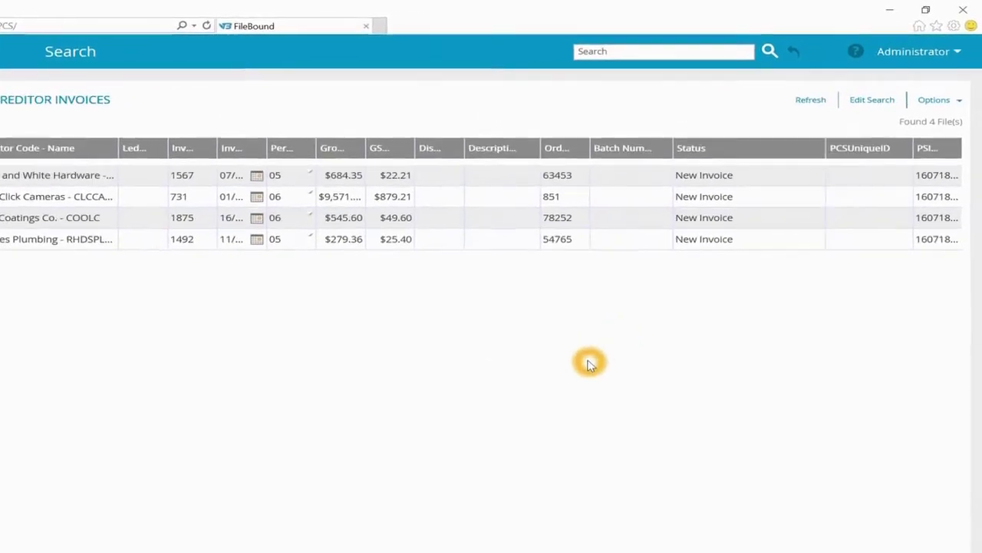
pyautogui.click(675, 204)
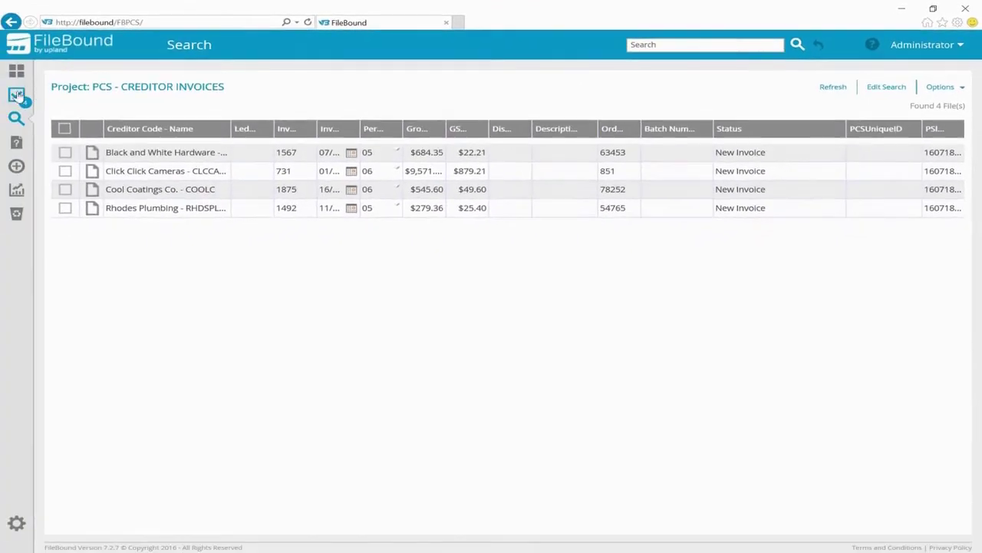
# Open the Black and White Hardware invoice from the assignments in a maximized viewer and enlarge its File Details area.
pyautogui.click(17, 95)
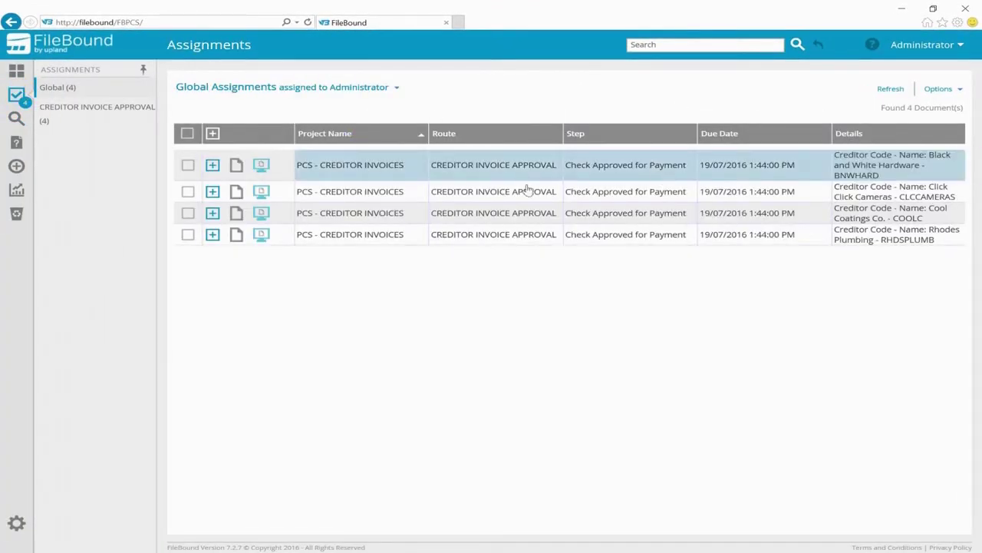
pyautogui.click(235, 165)
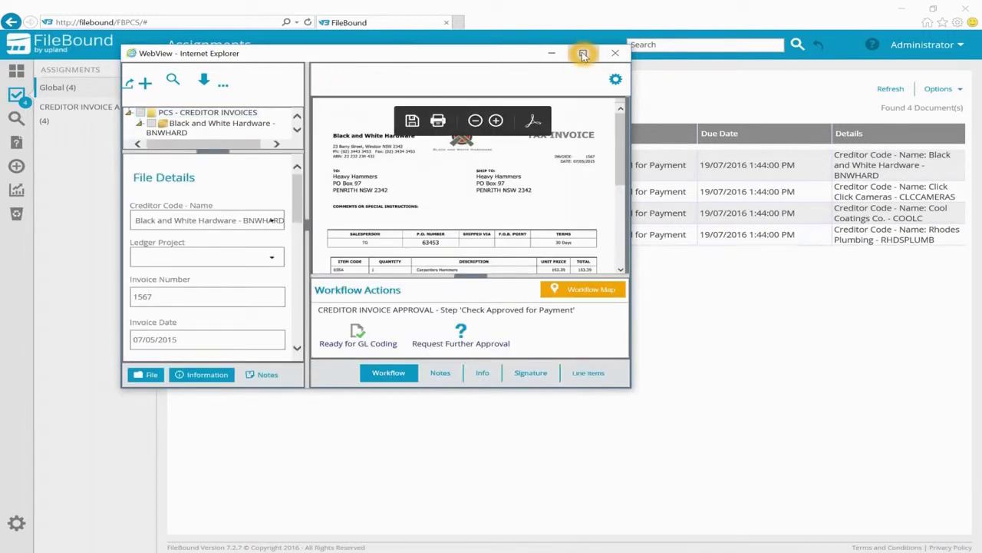
pyautogui.click(584, 53)
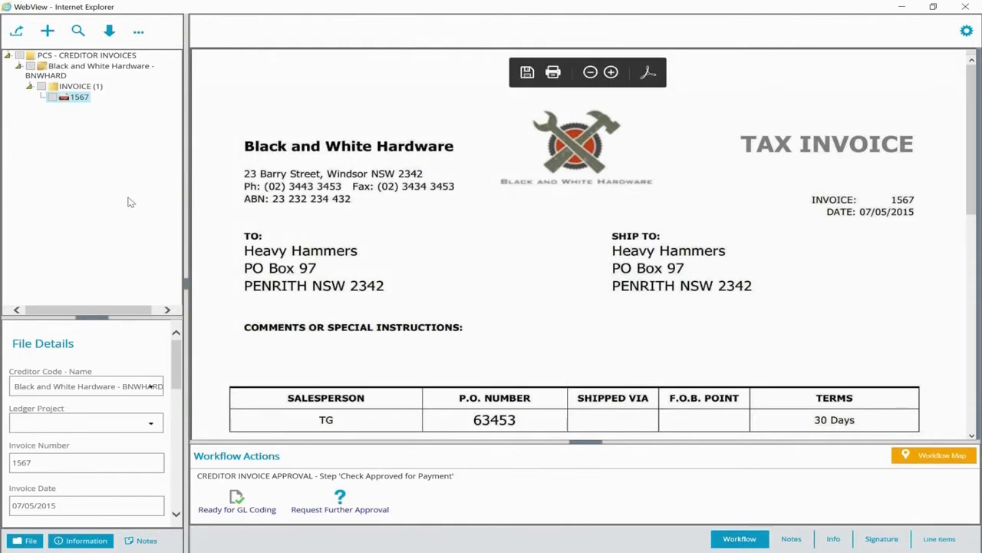
pyautogui.moveTo(98, 321); pyautogui.dragTo(110, 157)
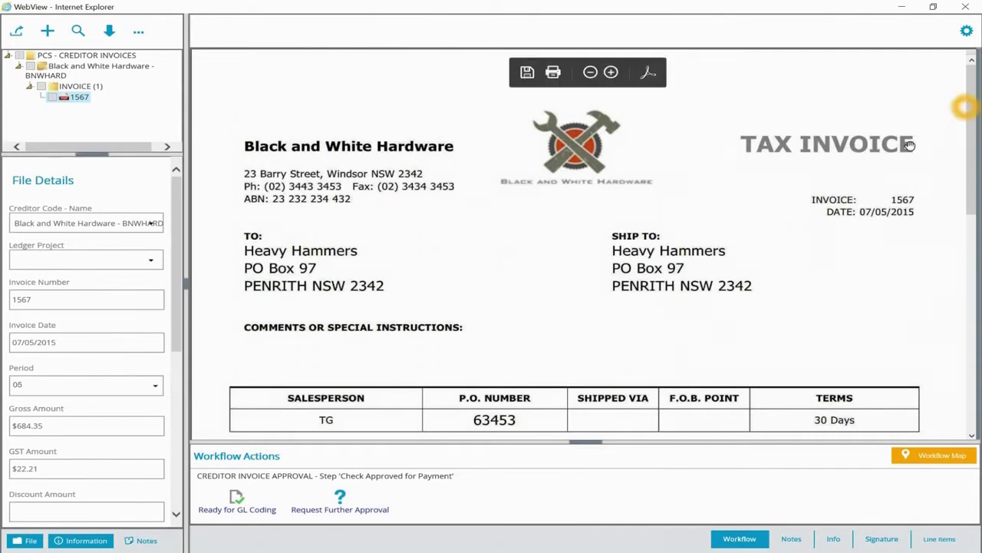
# Review the invoice's file details down to the Status field and check its current workflow step and available actions.
pyautogui.click(402, 513)
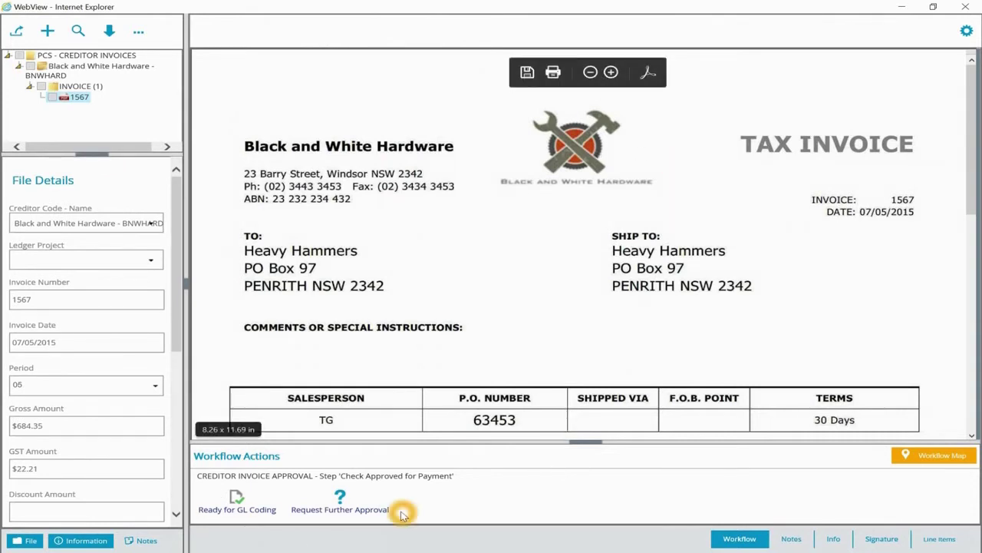
pyautogui.moveTo(181, 258); pyautogui.dragTo(184, 439)
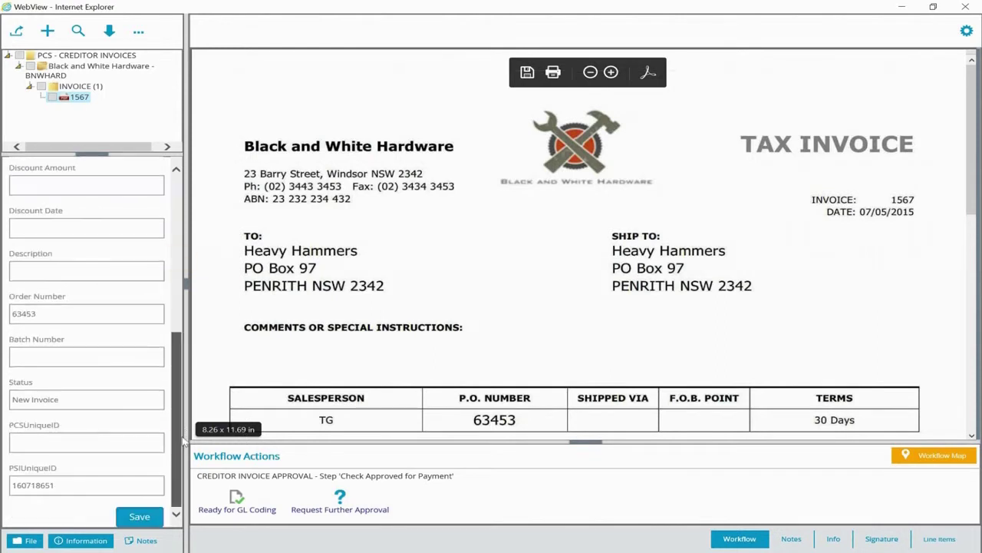
pyautogui.click(62, 396)
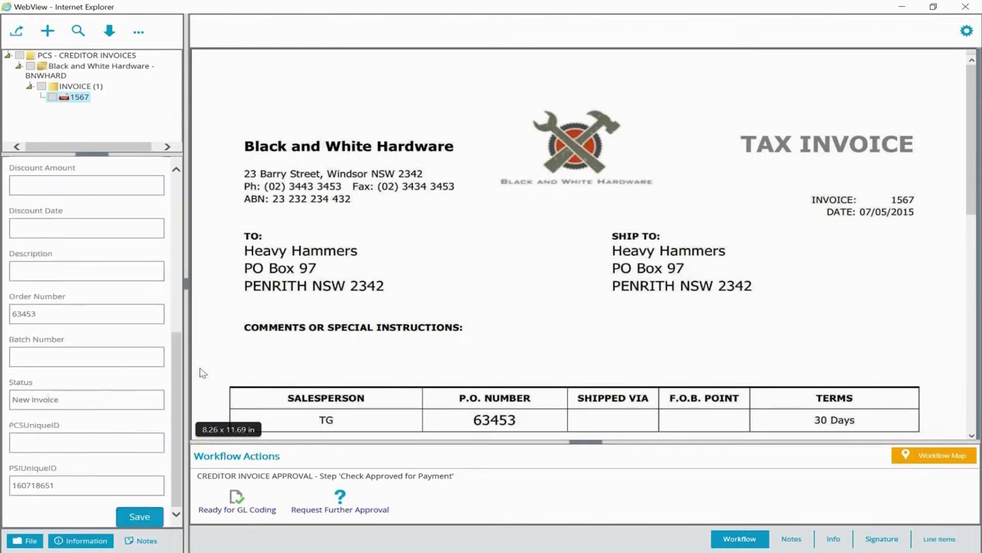
pyautogui.click(377, 476)
pyautogui.click(336, 473)
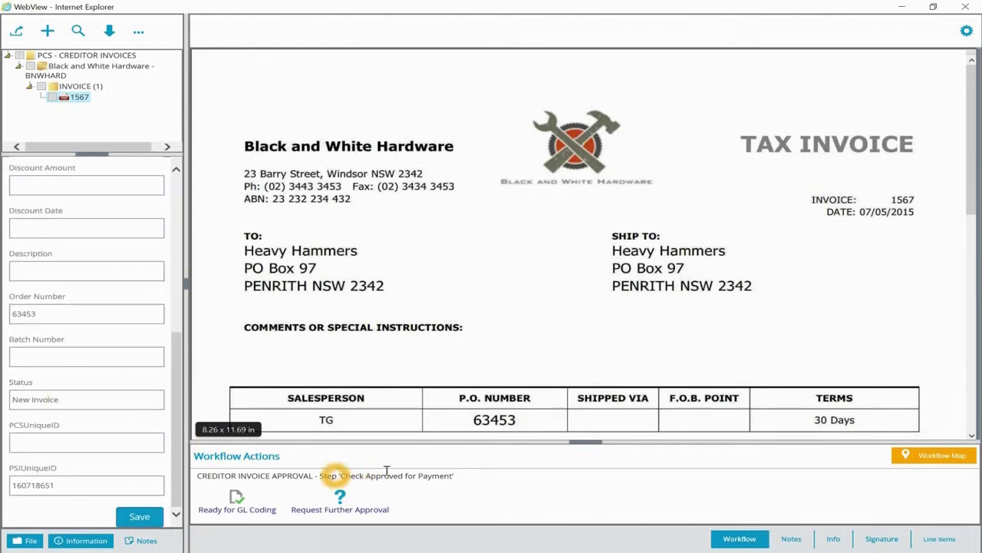
pyautogui.click(448, 469)
pyautogui.click(459, 439)
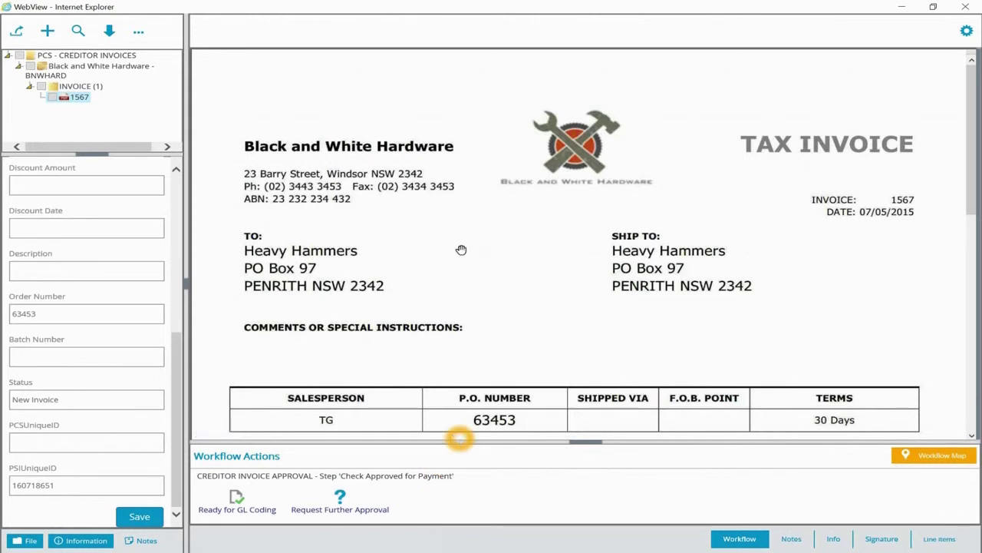
pyautogui.click(459, 220)
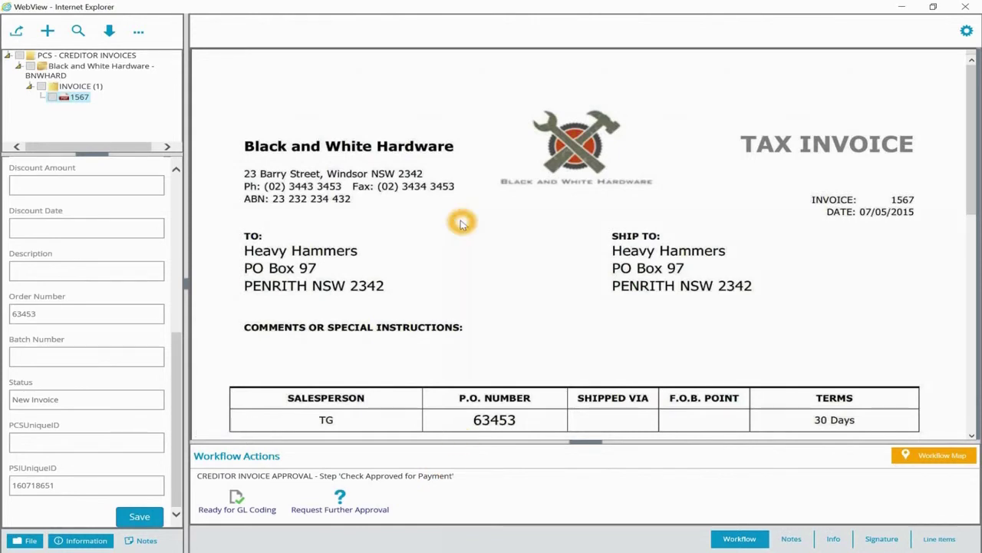
# Start the Ready for GL Coding action and set the invoice's Ledger Project to All Orders.
pyautogui.click(245, 510)
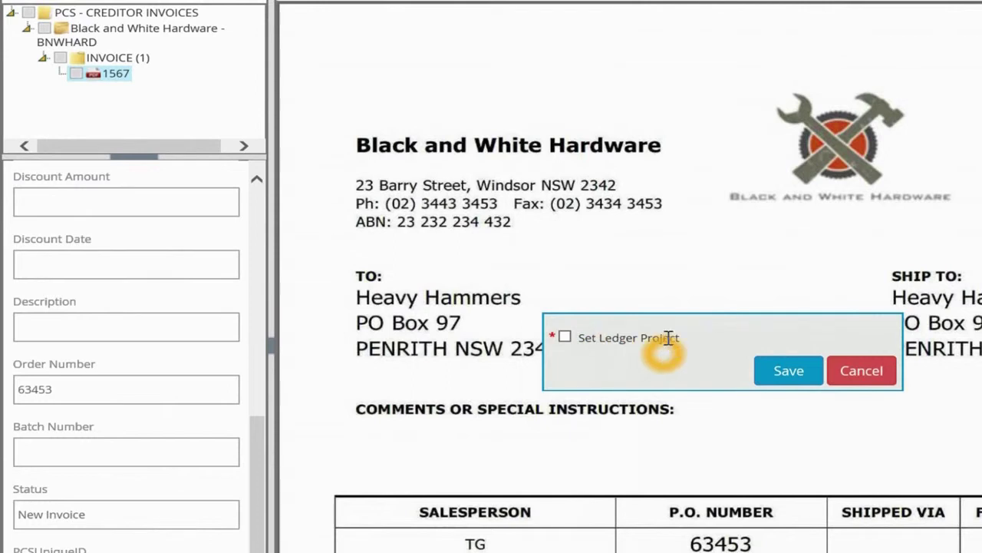
pyautogui.moveTo(259, 432); pyautogui.dragTo(285, 258)
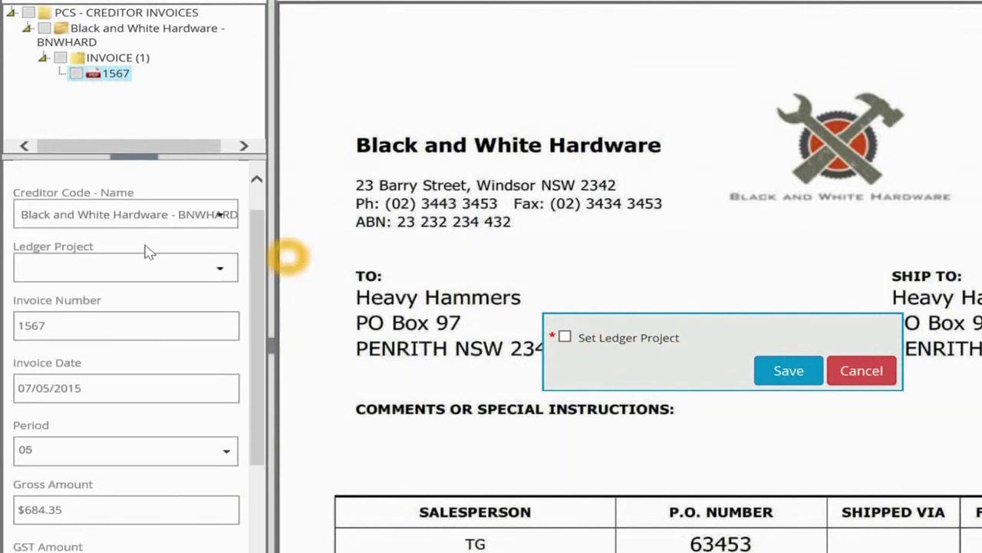
pyautogui.click(227, 269)
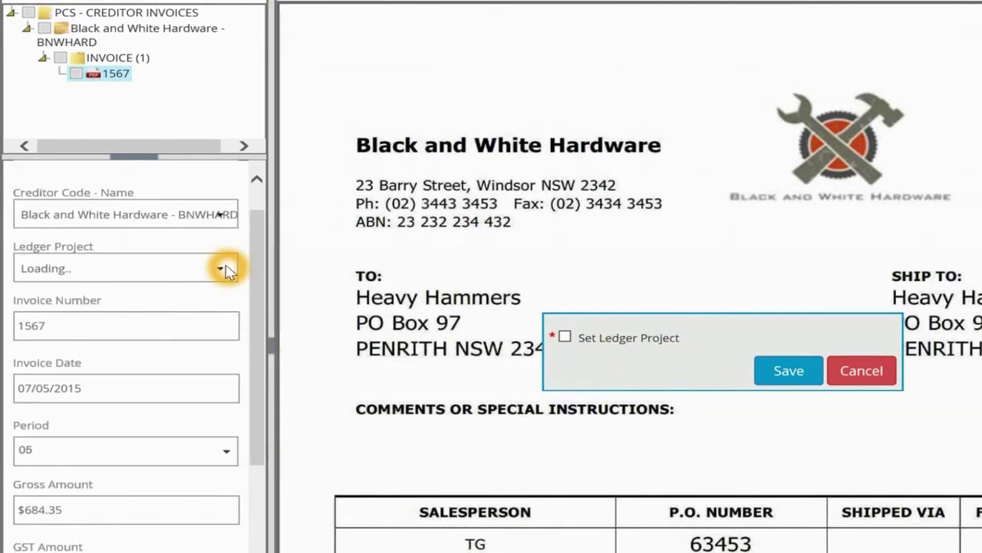
pyautogui.click(221, 268)
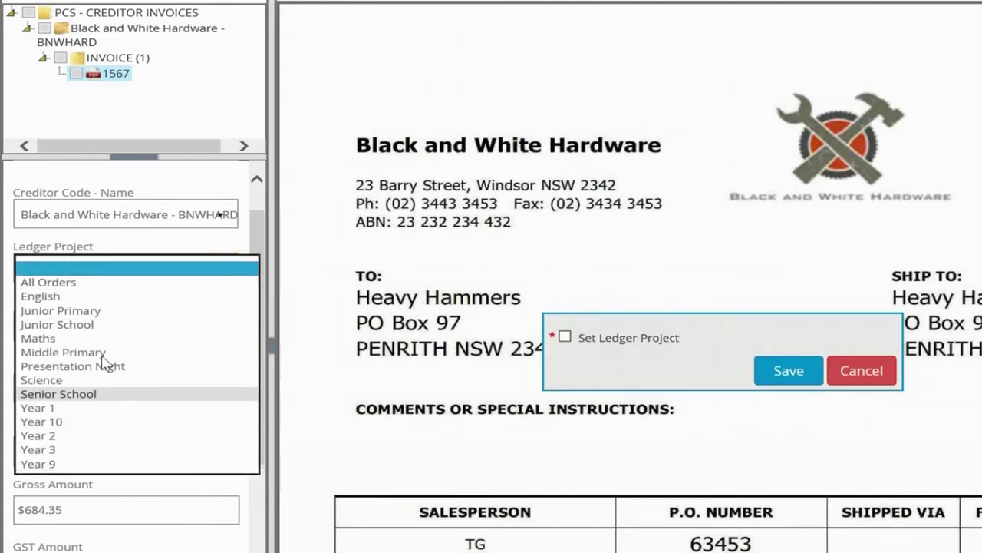
pyautogui.click(74, 282)
# Set the invoice's Description to Hammers and save the file details.
pyautogui.moveTo(257, 351); pyautogui.dragTo(253, 542)
pyautogui.click(69, 370)
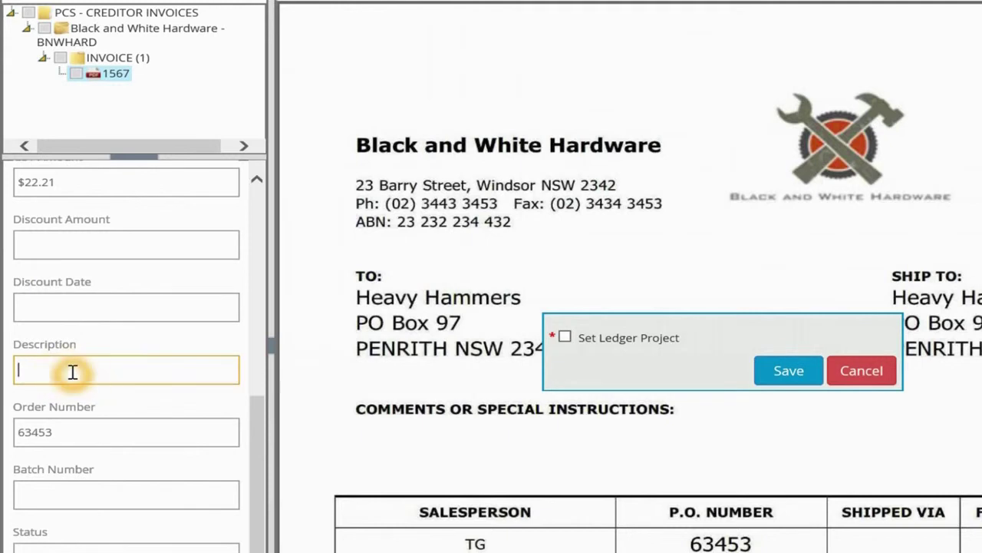
pyautogui.scroll(-5, 510, 306)
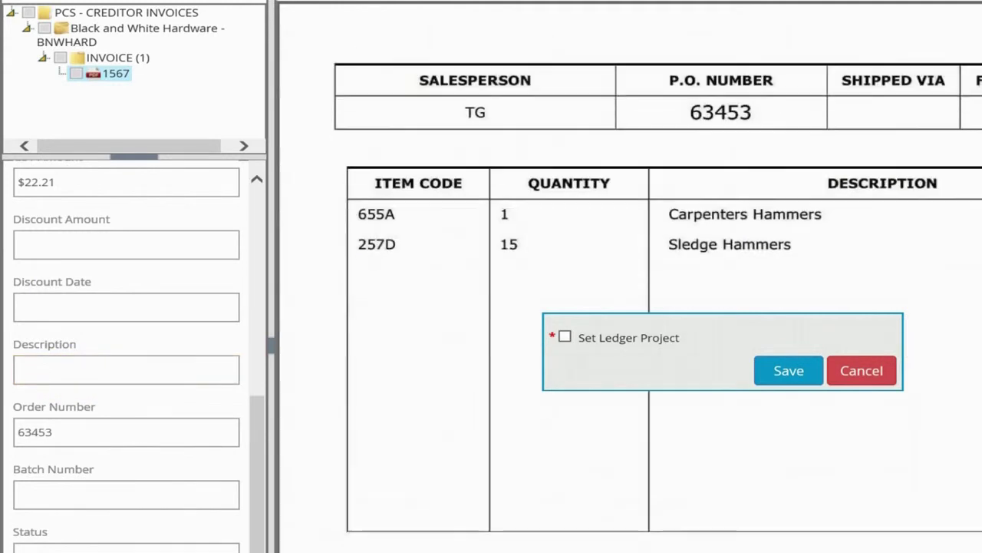
pyautogui.click(110, 374)
pyautogui.write('Hammers')
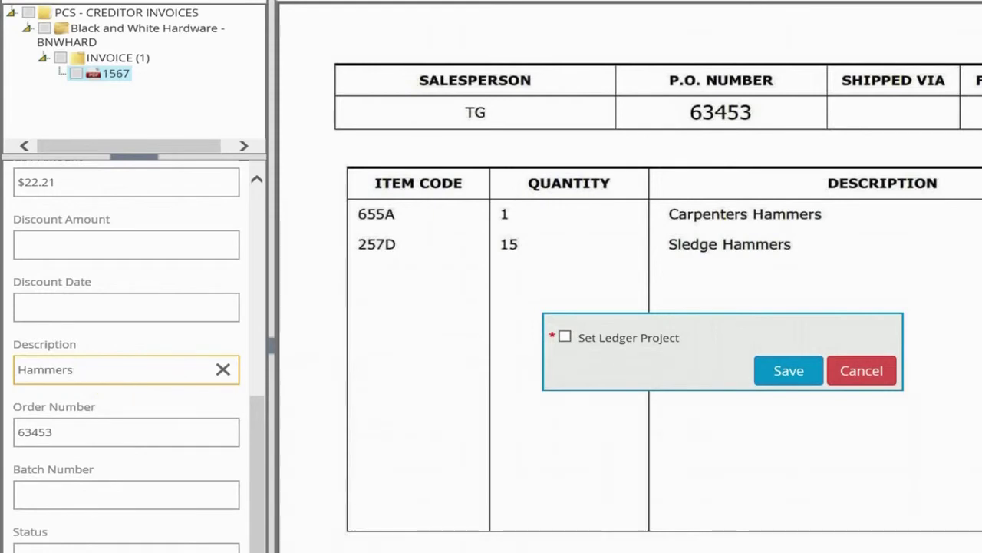
pyautogui.scroll(-1, 110, 373)
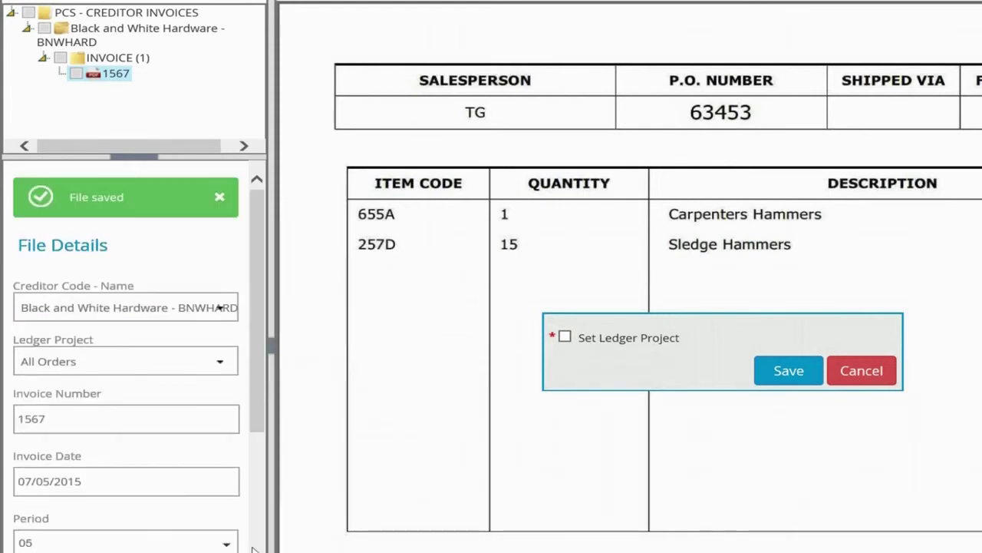
# Mark the Set Ledger Project requirement as done and save the Ready for GL Coding action.
pyautogui.click(565, 337)
pyautogui.click(789, 371)
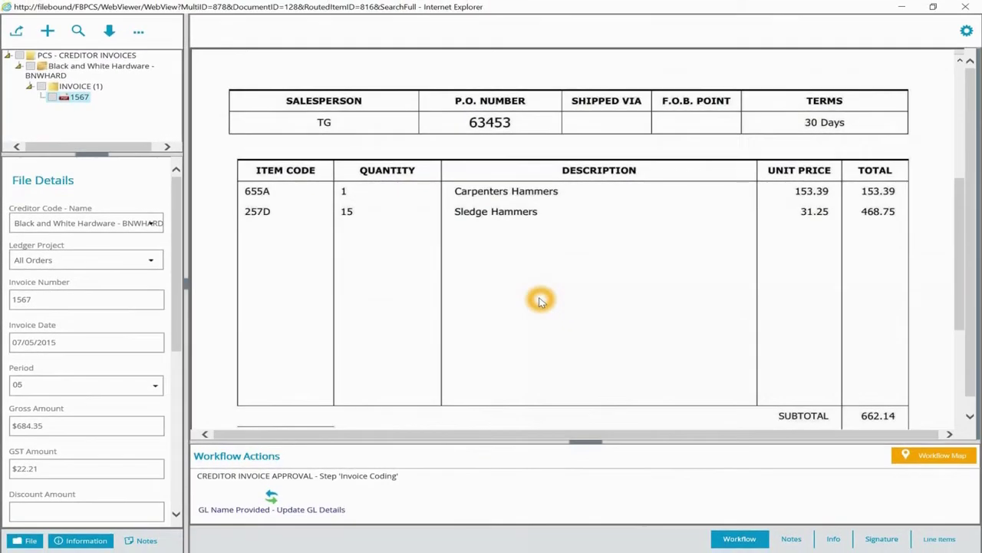
# Check the invoice's current workflow step and the Status field in its file details.
pyautogui.click(329, 468)
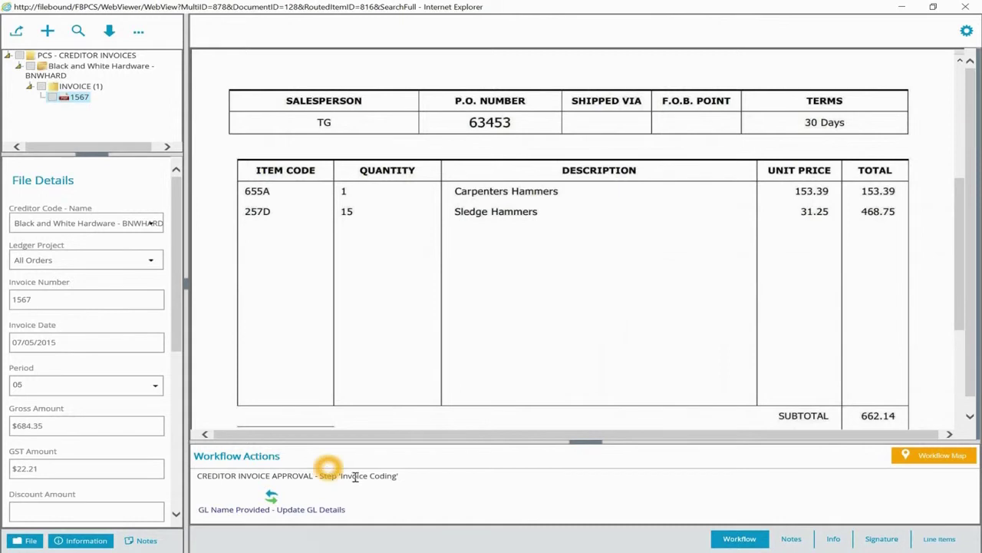
pyautogui.click(368, 472)
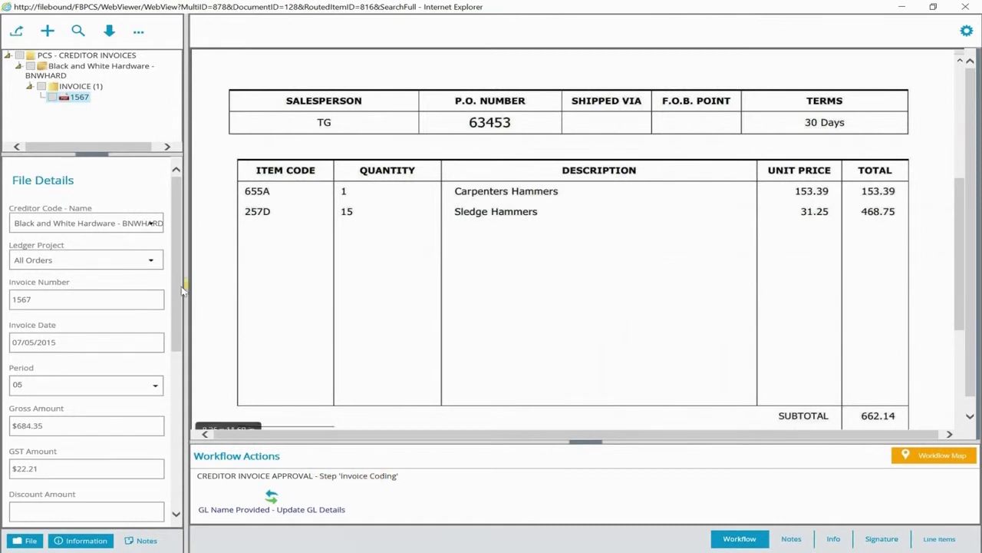
pyautogui.scroll(-5, 48, 399)
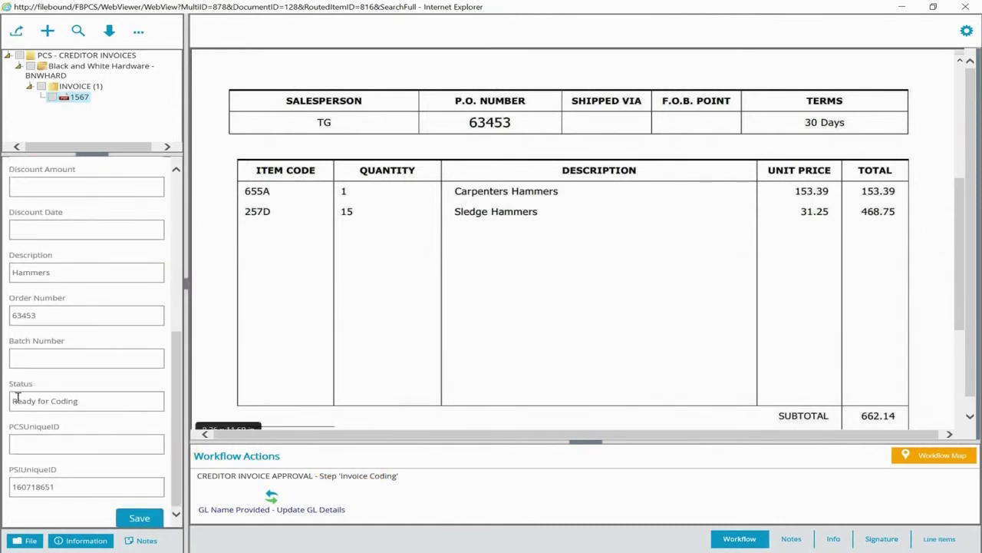
pyautogui.click(93, 401)
pyautogui.click(958, 514)
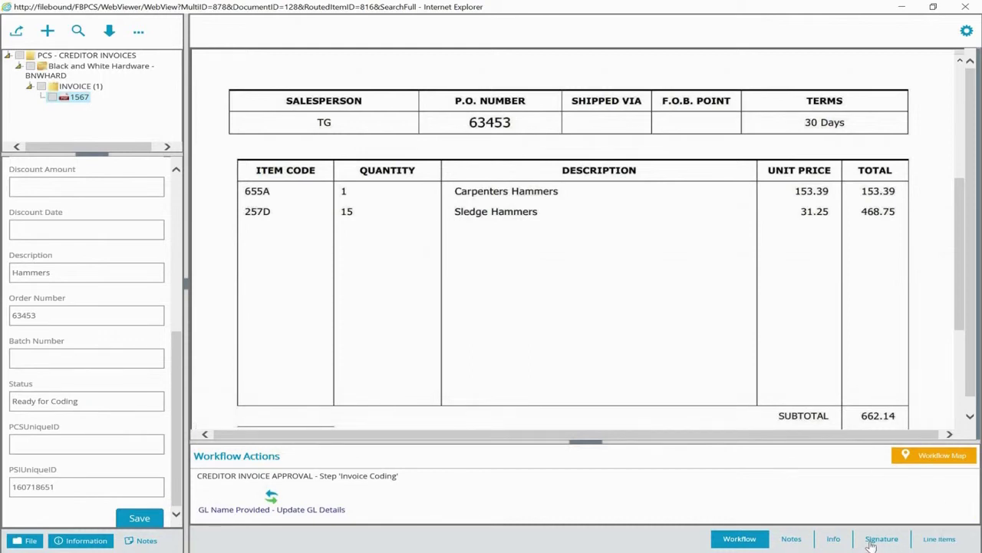
# Set the Name of the invoice's line item to 2123-0_Gardens / Grounds - Exp. & Materials.
pyautogui.click(941, 541)
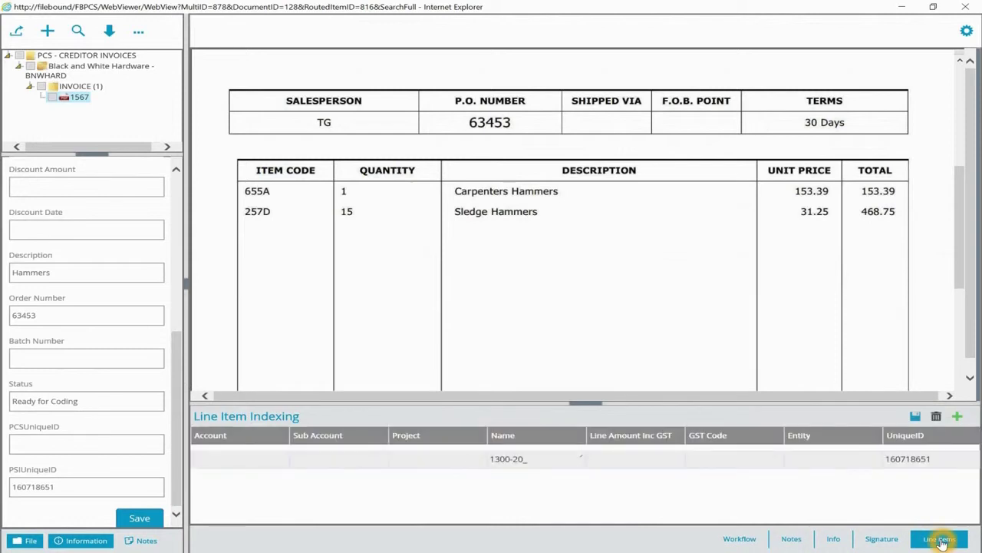
pyautogui.click(567, 463)
pyautogui.click(549, 461)
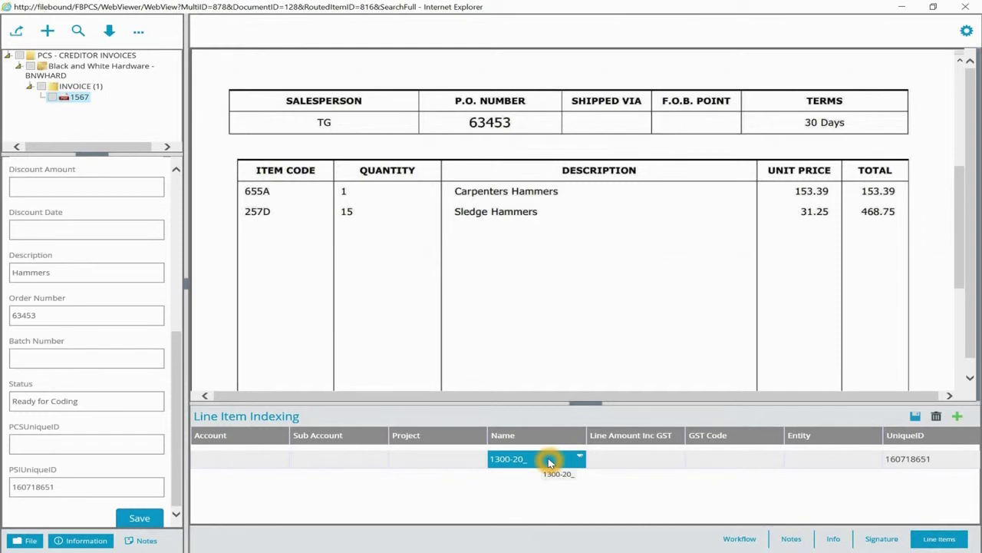
pyautogui.click(549, 461)
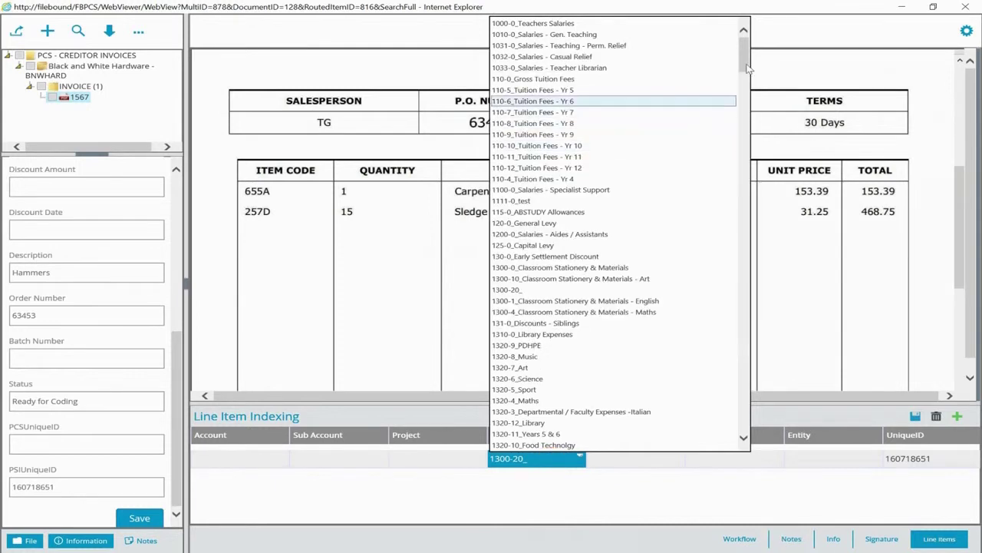
pyautogui.moveTo(744, 50); pyautogui.dragTo(741, 117)
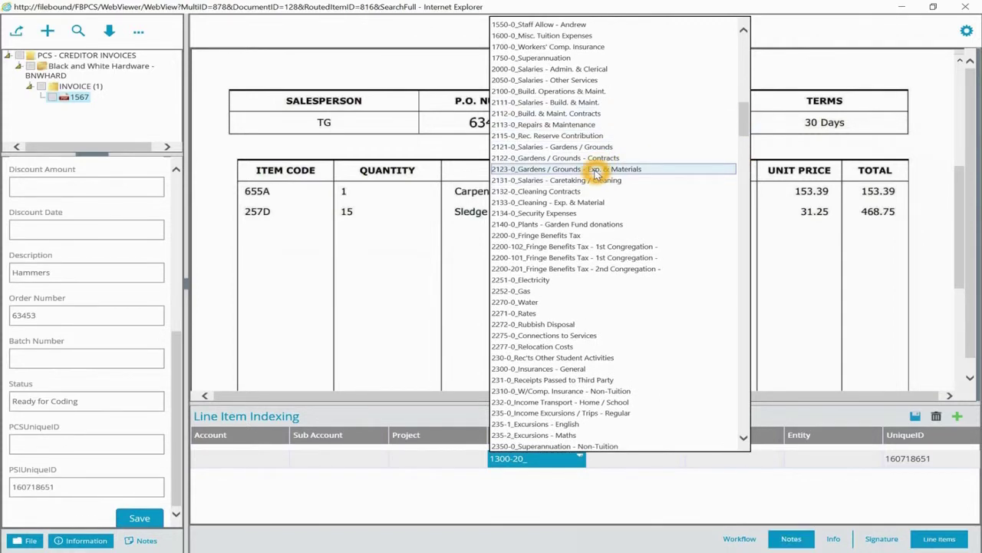
pyautogui.click(597, 171)
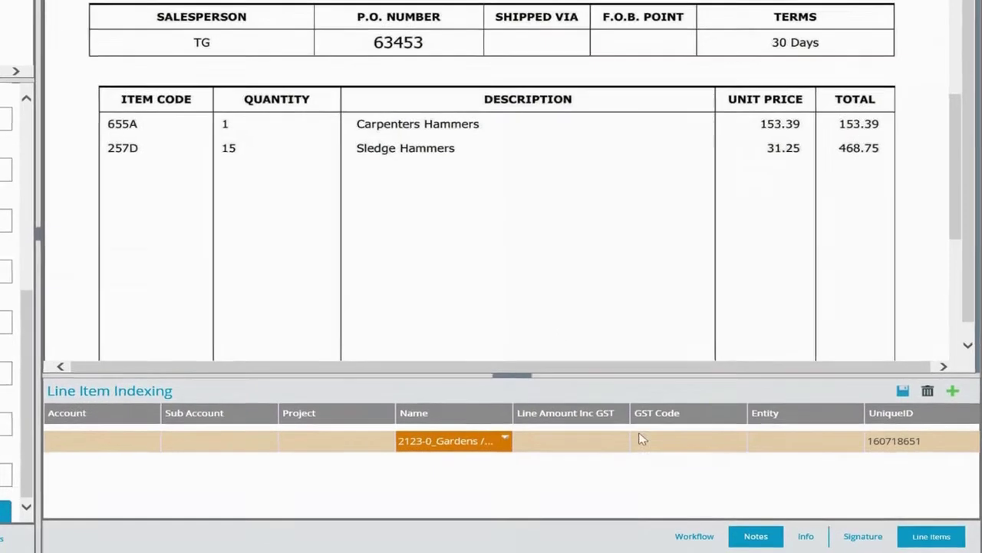
# Enter the invoice's total due, 684.35, as the Line Amount Inc GST and save the line item.
pyautogui.moveTo(955, 108); pyautogui.dragTo(952, 235)
pyautogui.click(580, 439)
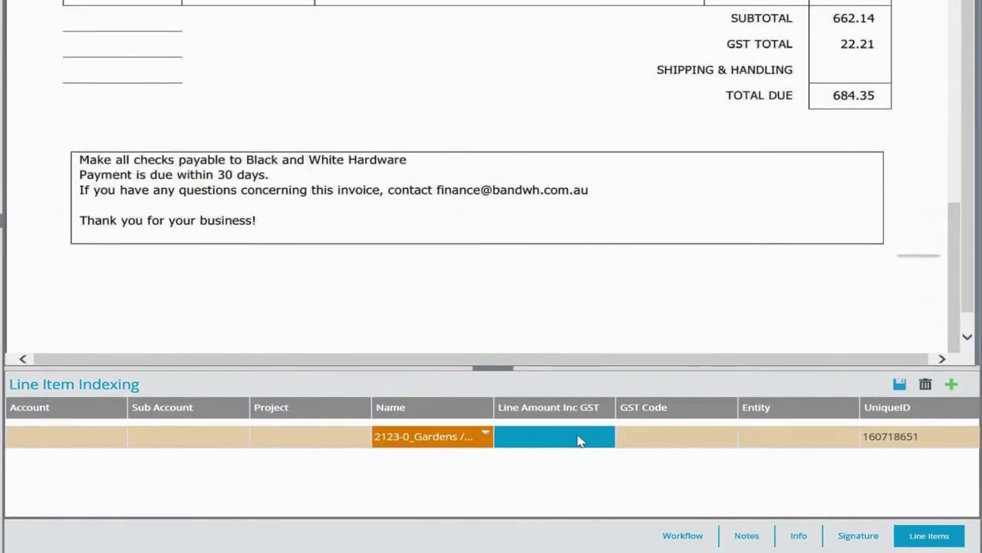
pyautogui.click(576, 438)
pyautogui.click(574, 436)
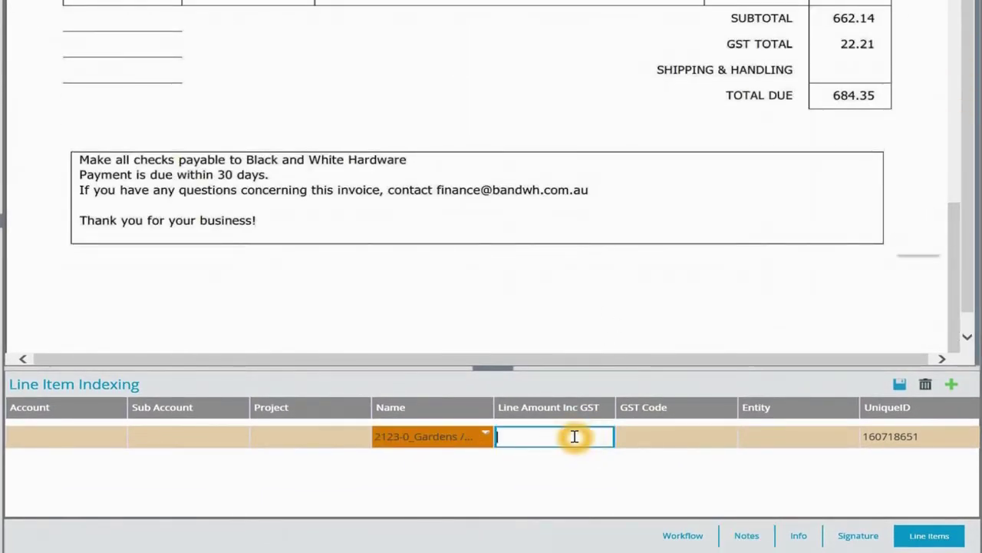
pyautogui.write('684.35')
pyautogui.press('Tab')
pyautogui.click(898, 386)
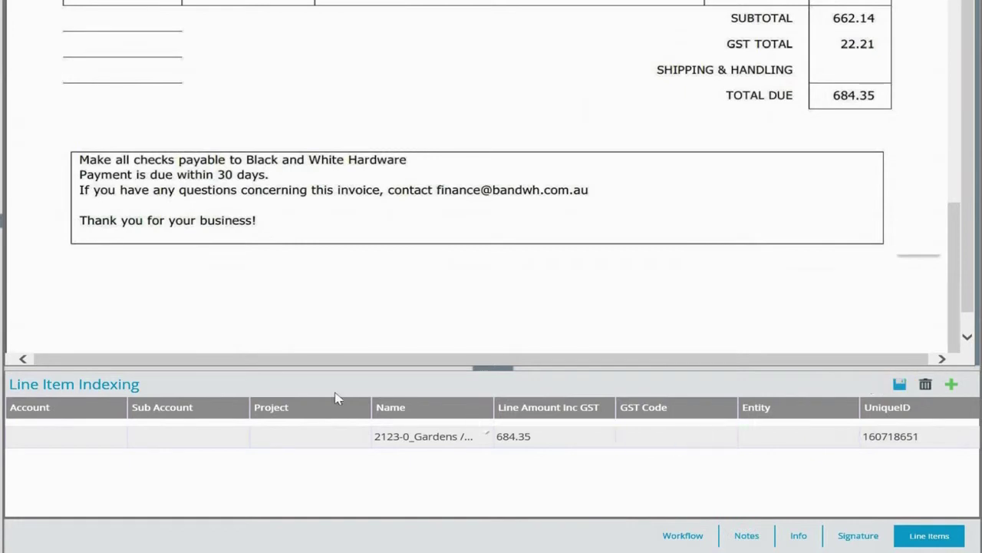
# Run the GL Name Provided - Update GL Details workflow action on the invoice.
pyautogui.click(177, 427)
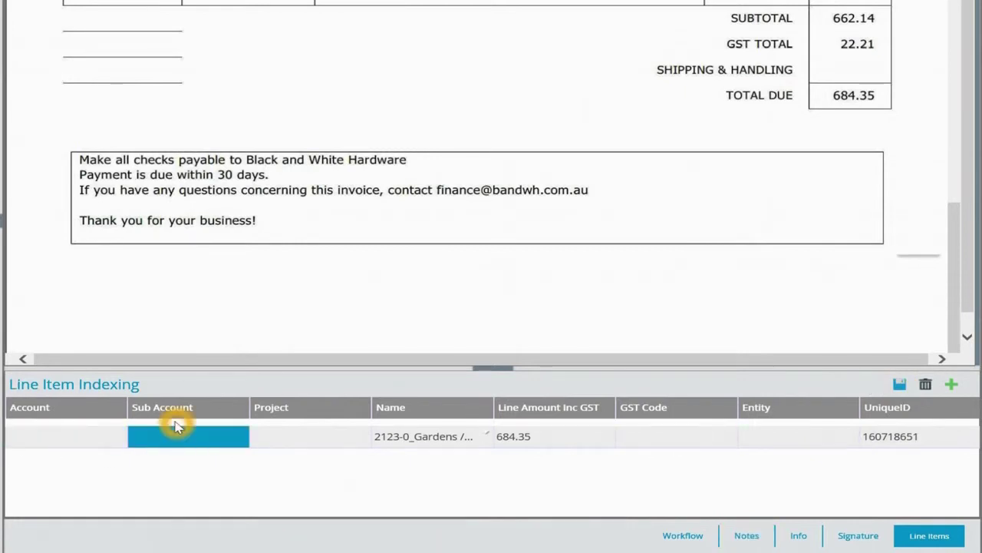
pyautogui.click(756, 448)
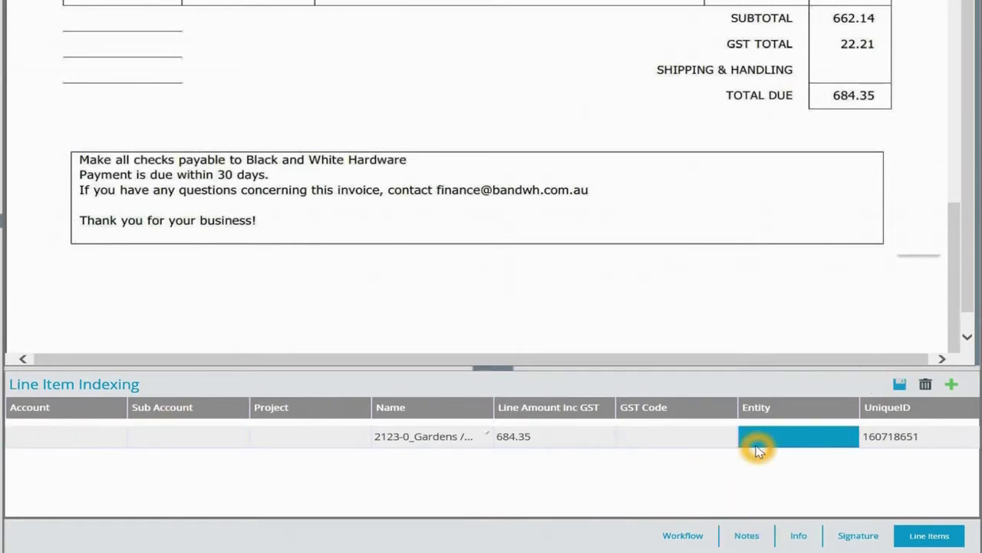
pyautogui.click(682, 536)
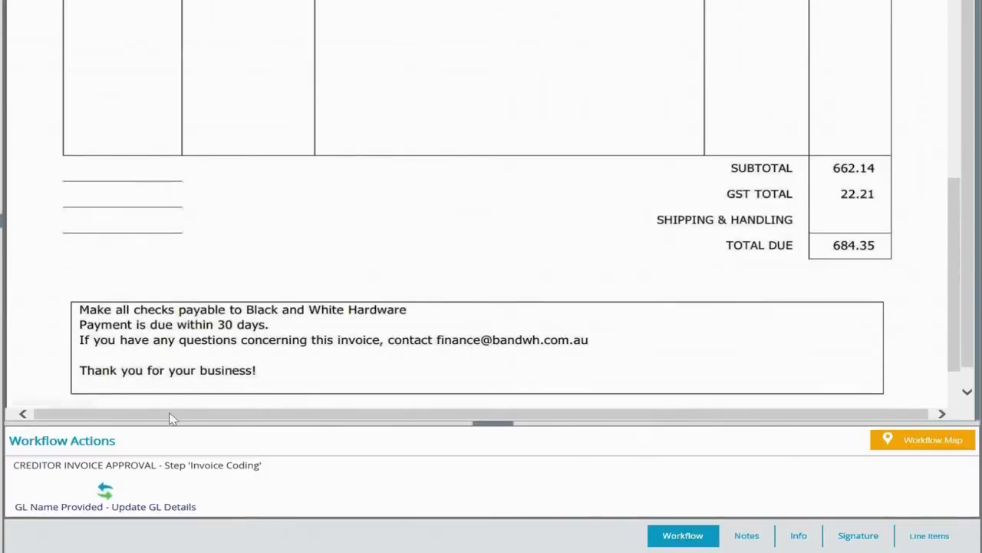
pyautogui.click(19, 523)
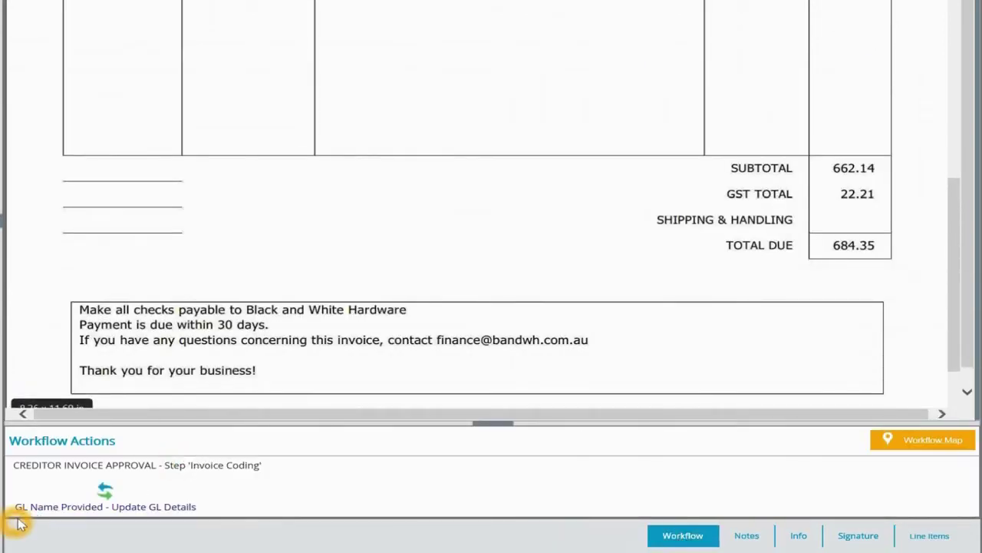
pyautogui.click(60, 507)
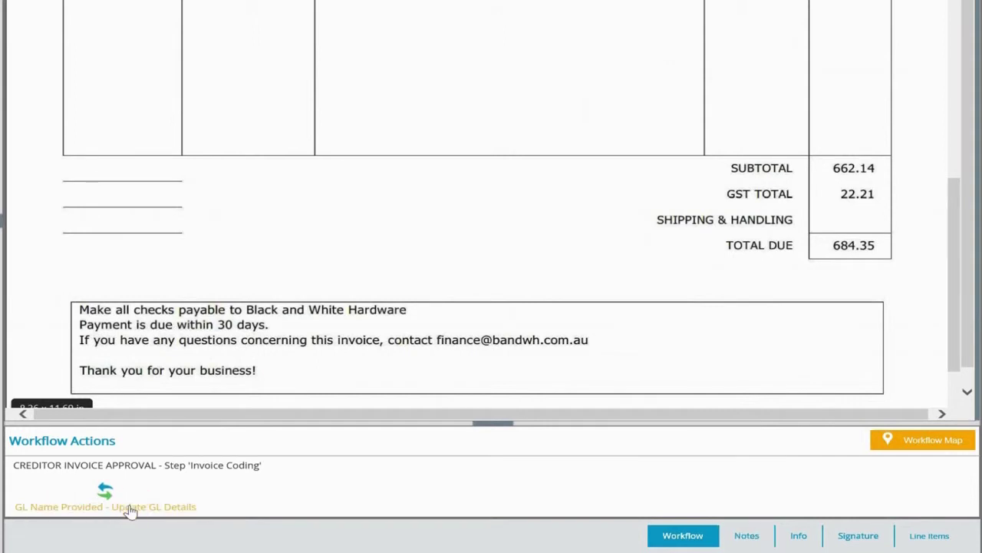
pyautogui.click(351, 396)
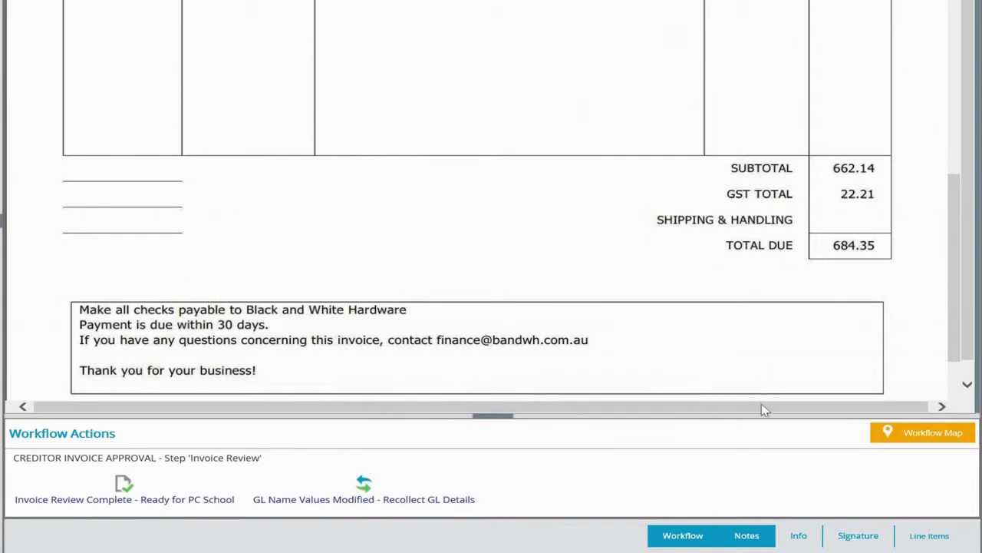
# Check the Account, Sub Account, GST Code and Entity values of the invoice's line item.
pyautogui.click(271, 547)
pyautogui.click(929, 535)
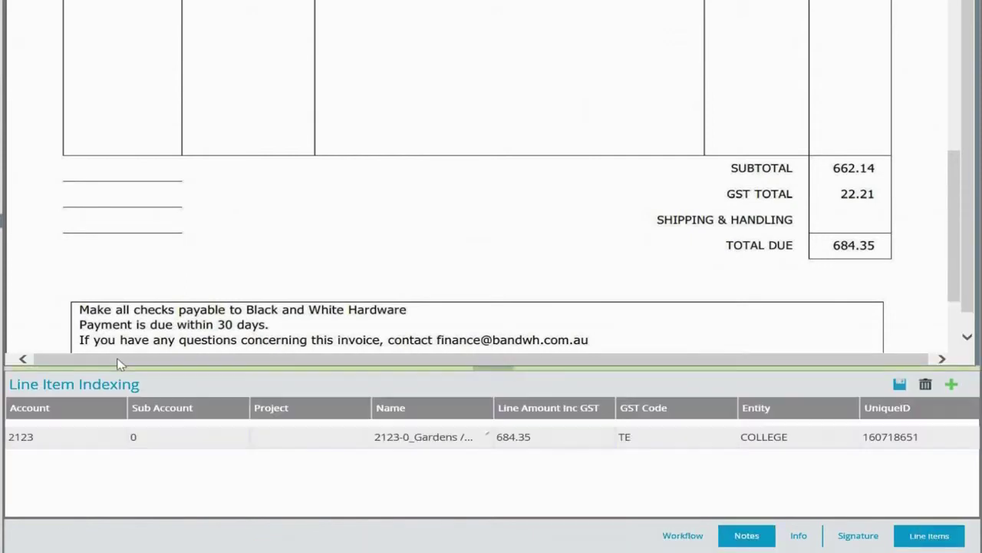
pyautogui.click(50, 444)
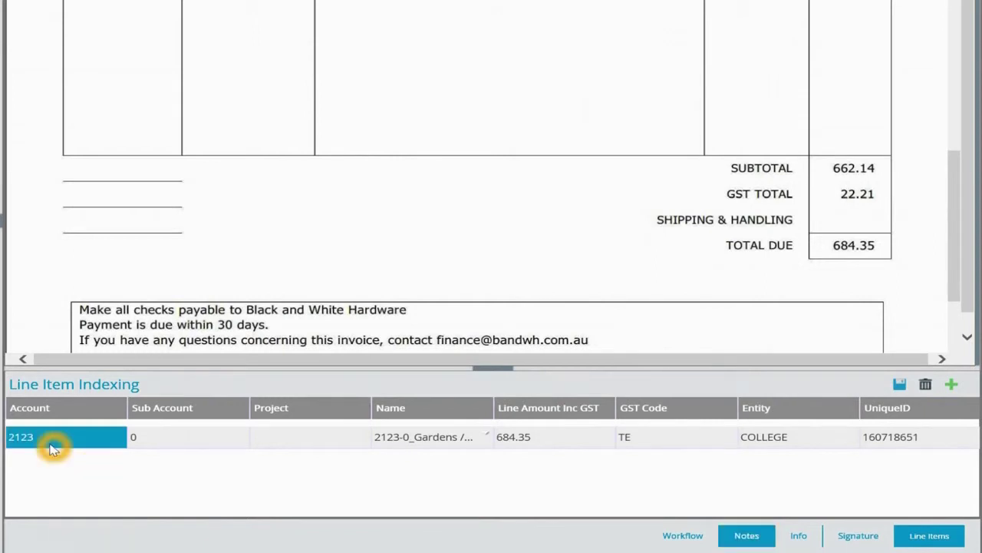
pyautogui.click(149, 447)
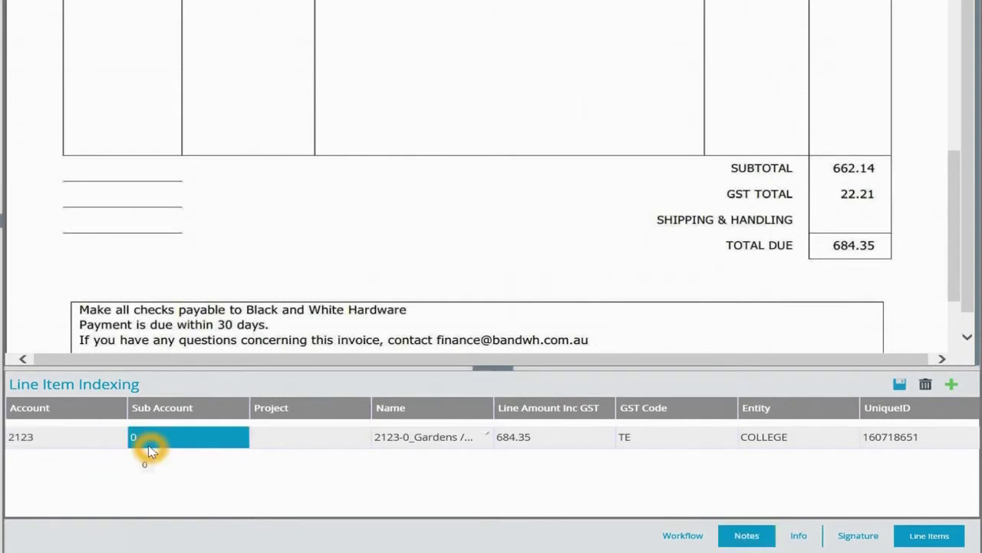
pyautogui.click(675, 449)
pyautogui.click(784, 436)
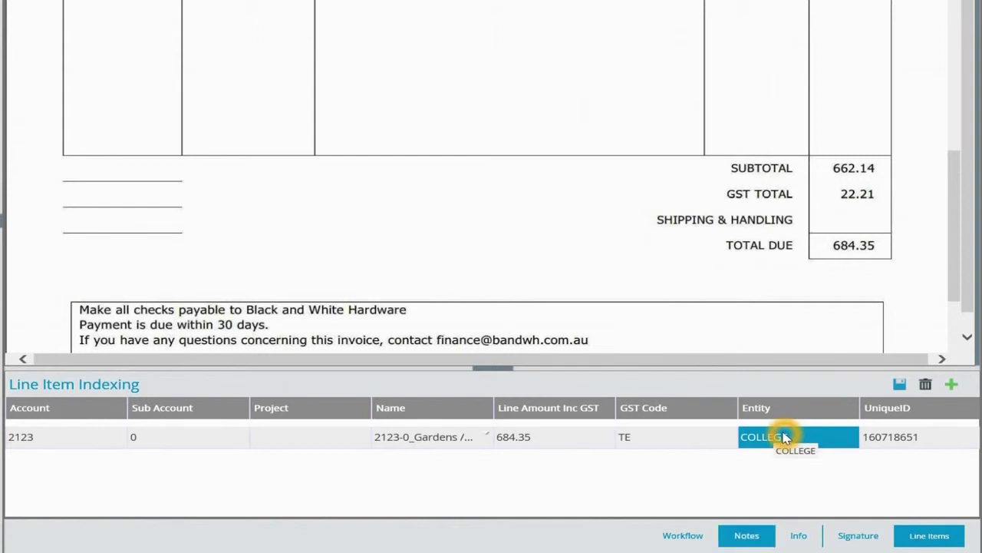
pyautogui.click(702, 447)
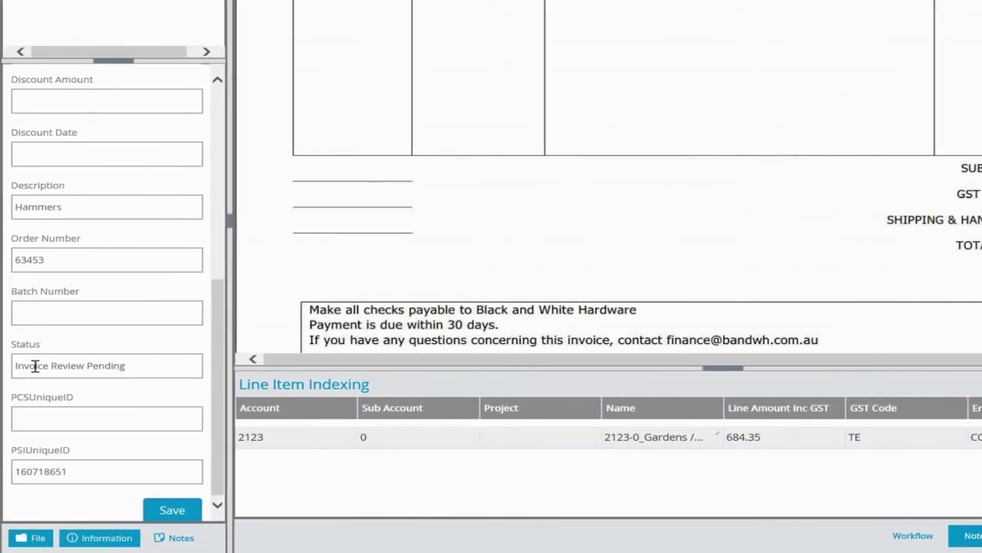
# Run the Invoice Review Complete - Ready for PC School action and check the invoice's Status field.
pyautogui.click(59, 366)
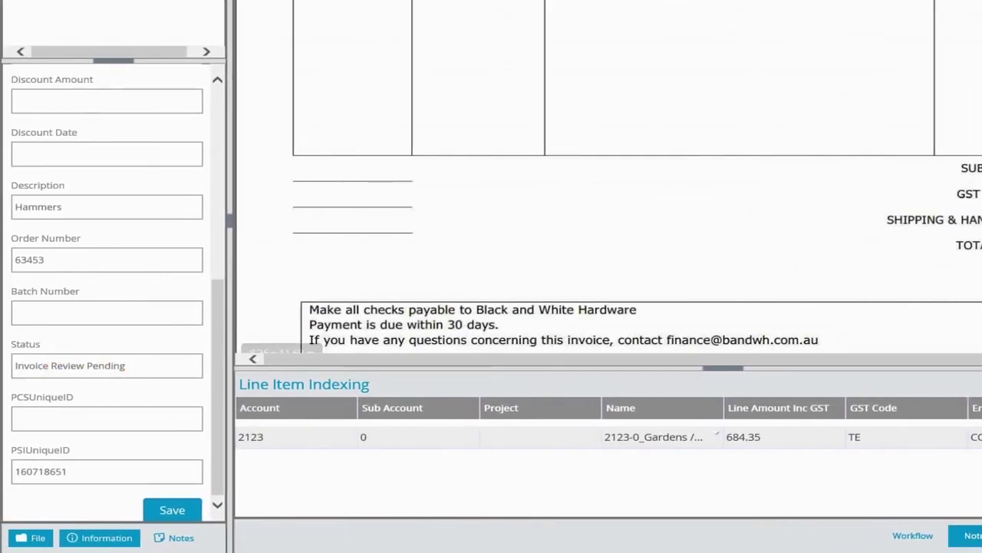
pyautogui.click(915, 536)
pyautogui.click(407, 337)
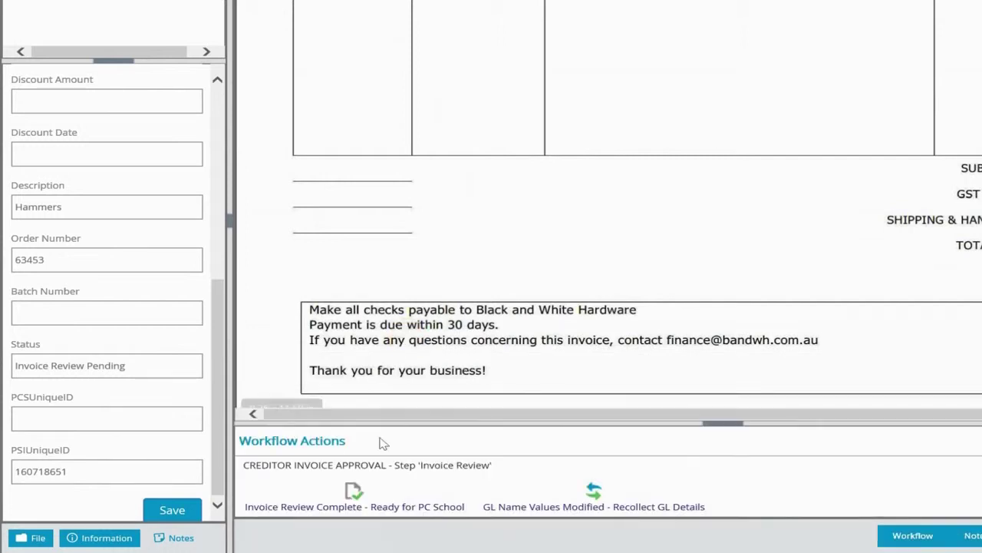
pyautogui.click(353, 512)
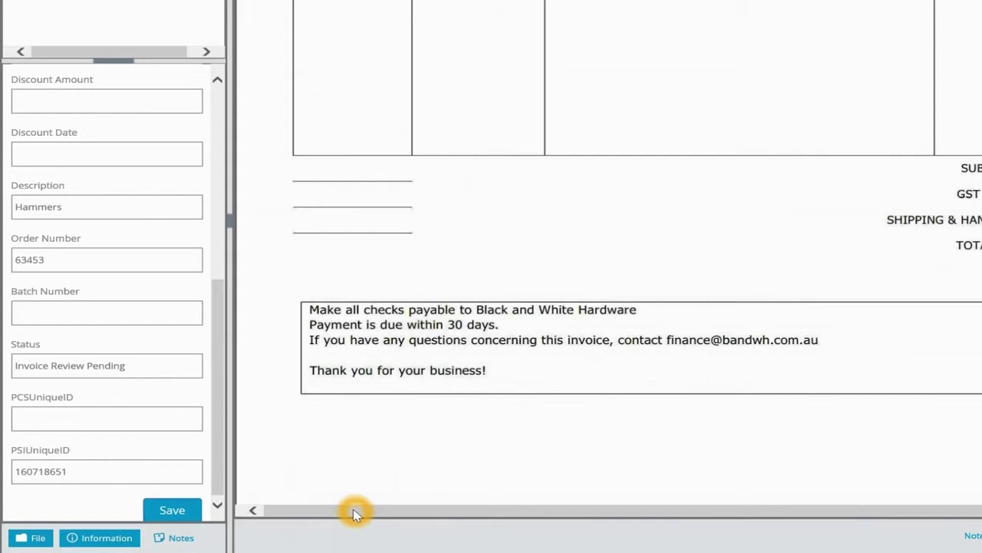
pyautogui.click(51, 369)
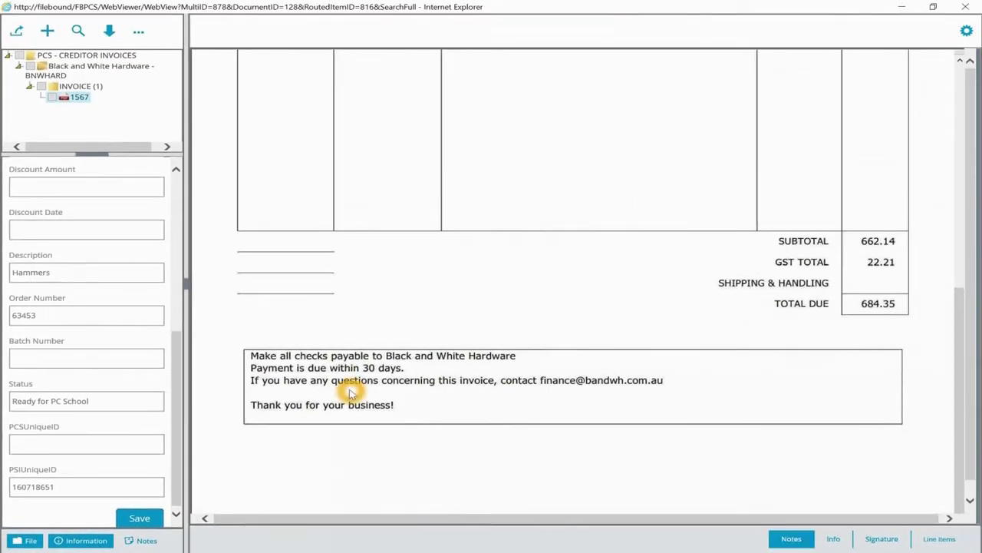
# Close the invoice viewer and search the PCS - CREDITOR INVOICES project without any filter criteria.
pyautogui.click(965, 7)
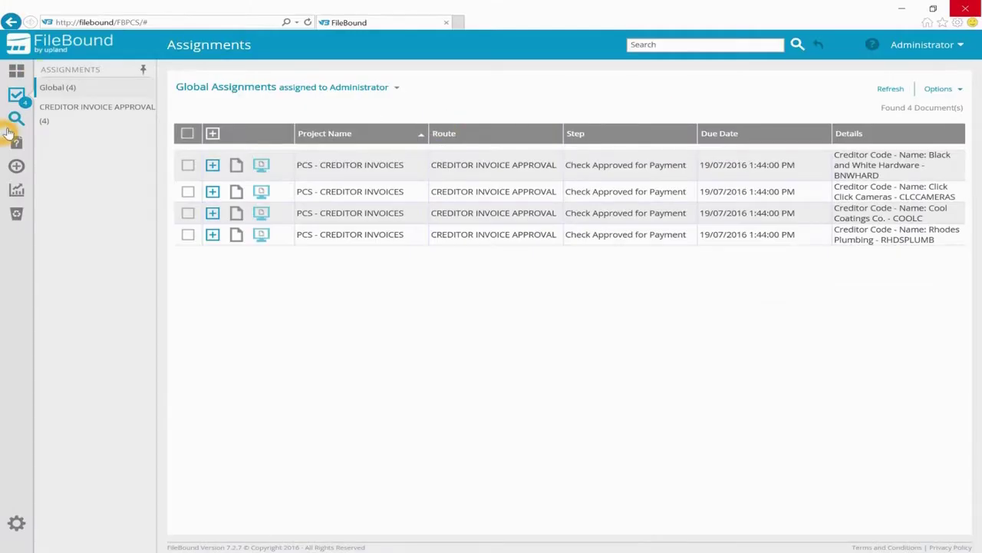
pyautogui.click(16, 120)
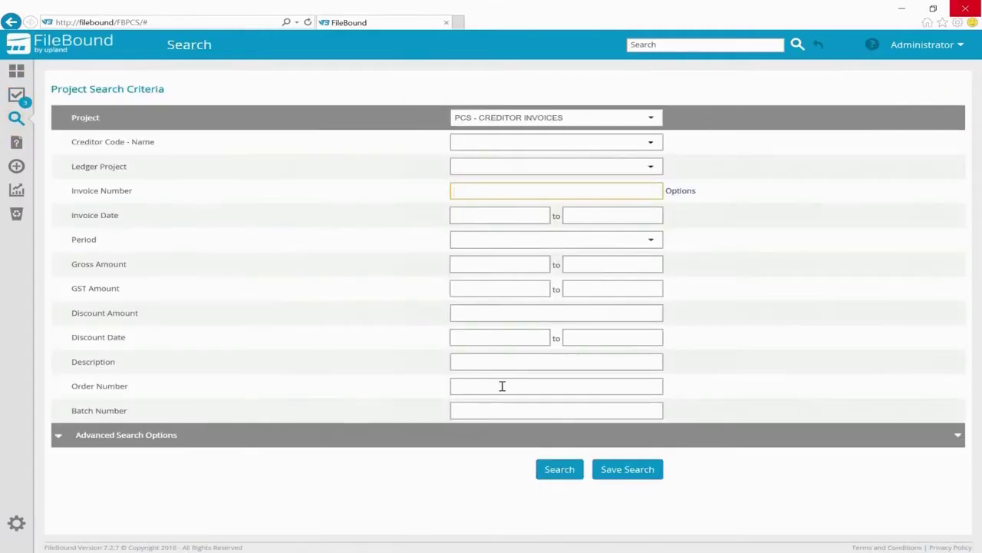
pyautogui.click(554, 469)
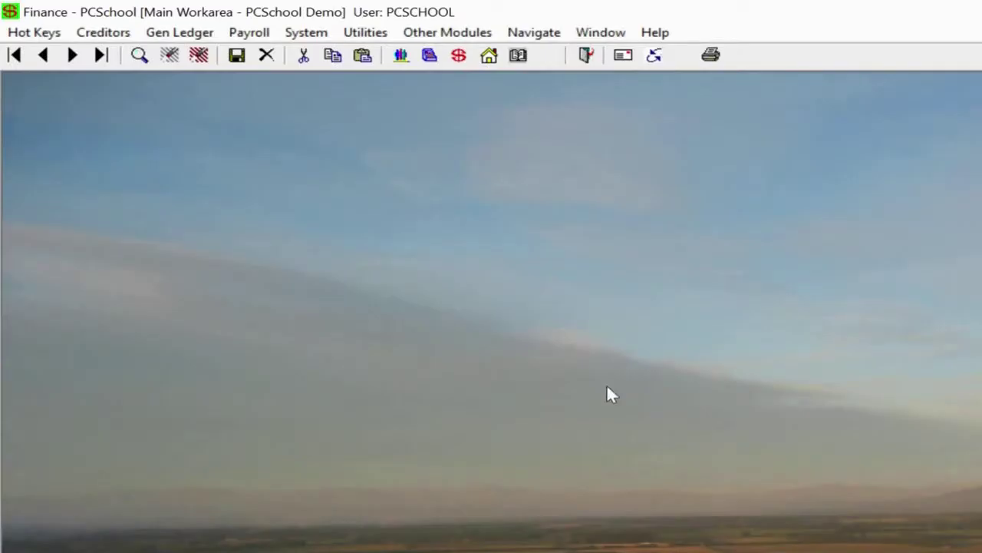
# In PCSchool Finance, open Creditor Invoice Entry and select the Black and White Hardware creditor, BNWHARD.
pyautogui.click(102, 33)
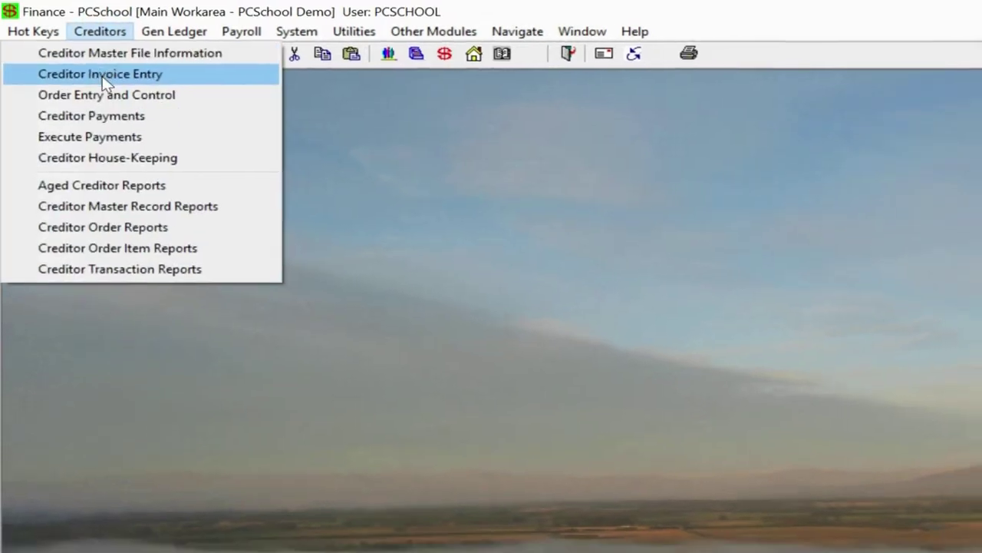
pyautogui.click(103, 75)
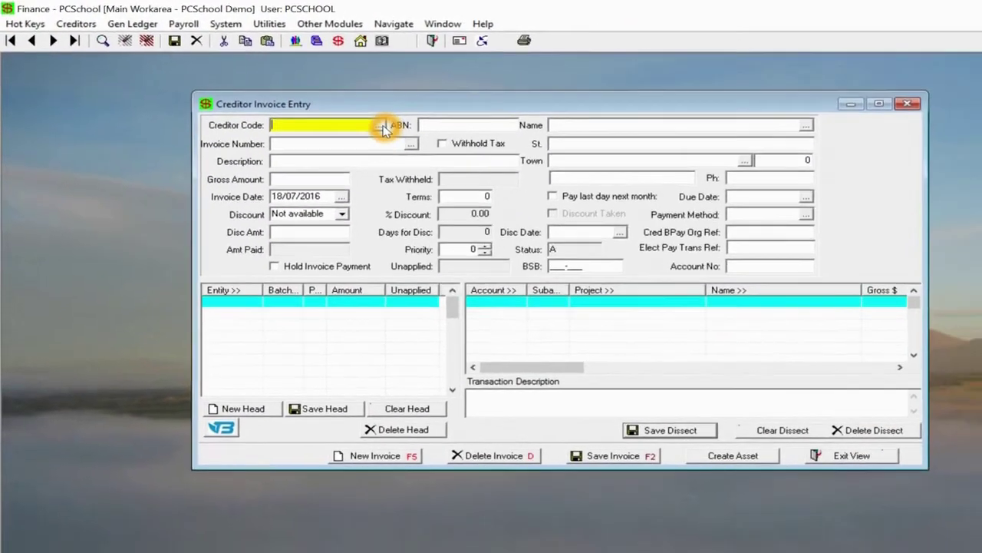
pyautogui.click(470, 156)
pyautogui.scroll(-19, 380, 299)
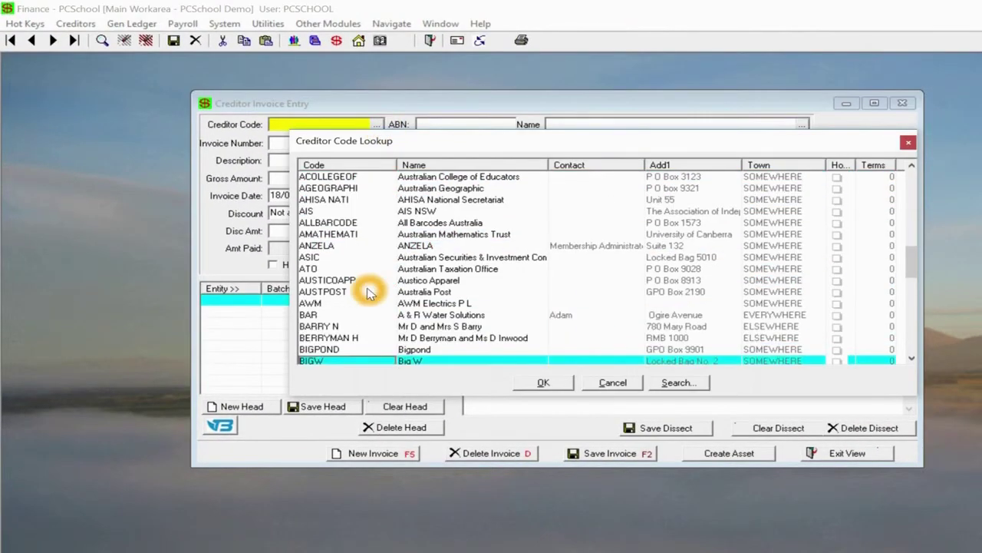
pyautogui.scroll(-5, 364, 281)
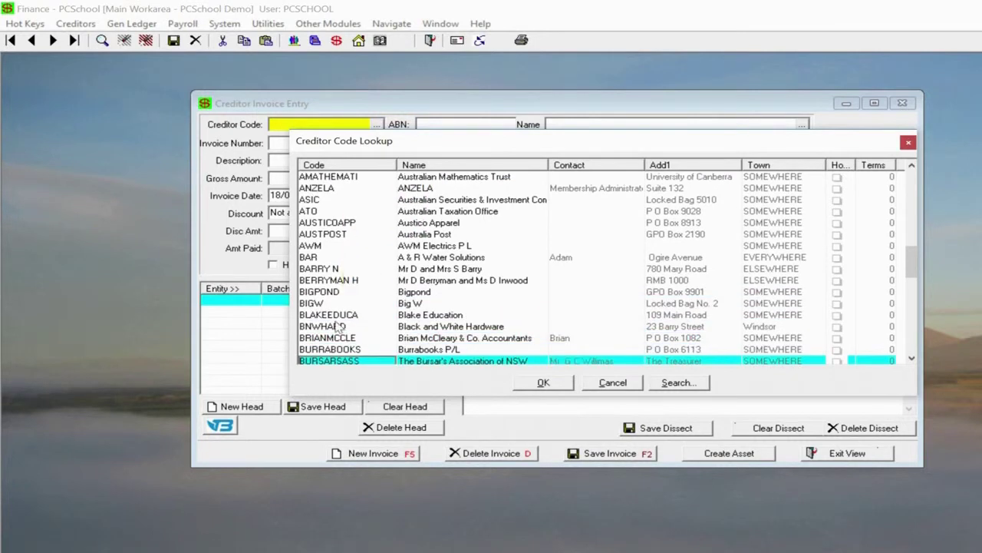
pyautogui.click(335, 327)
pyautogui.click(540, 384)
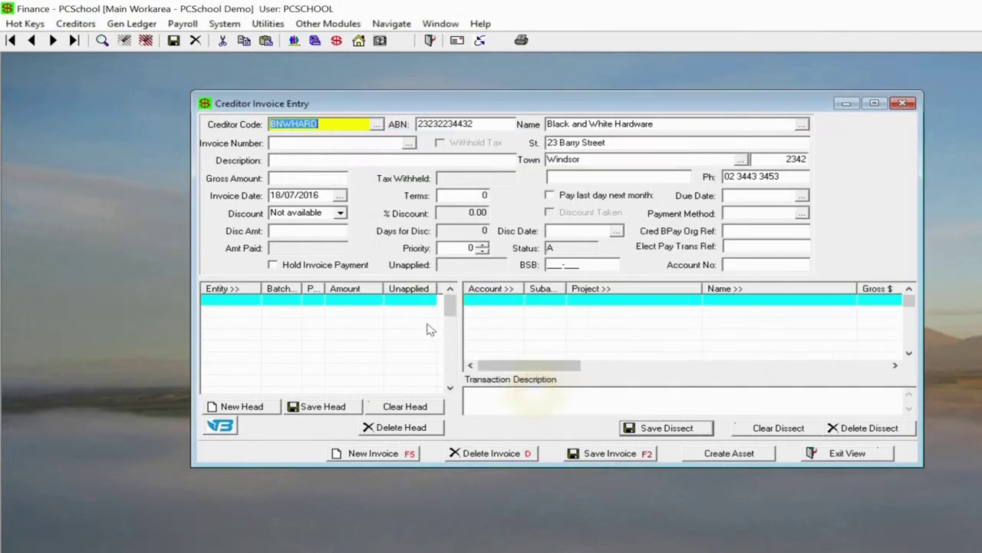
# Load the creditor's invoice 1567 with the description Hammers and examine its amount, entity and ledger account lines.
pyautogui.click(386, 146)
pyautogui.click(410, 146)
pyautogui.scroll(-5, 571, 264)
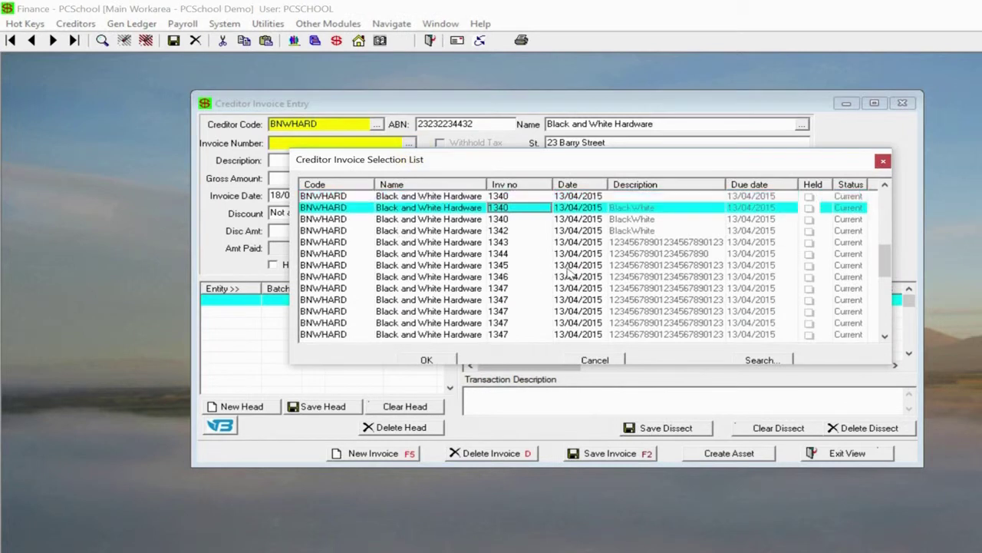
pyautogui.scroll(-1, 571, 265)
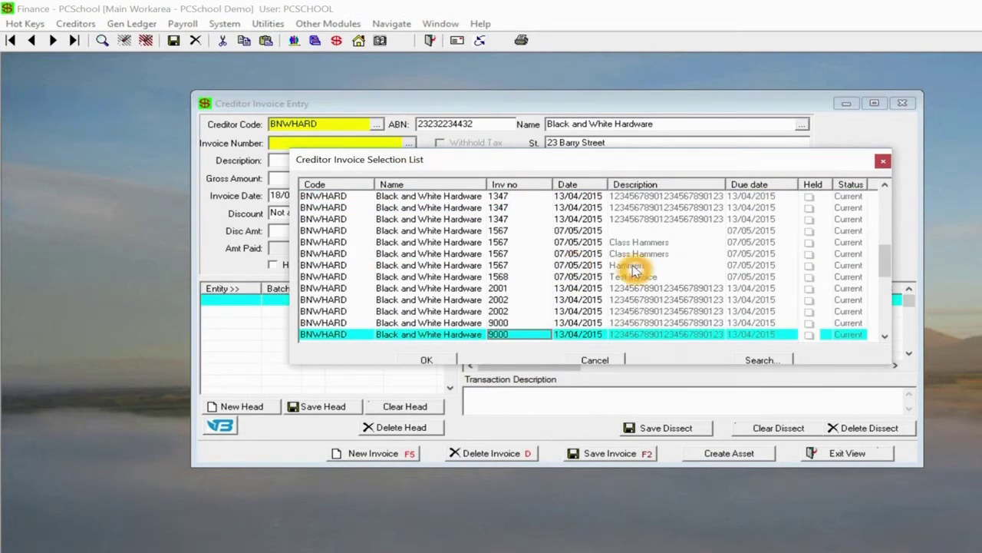
pyautogui.click(631, 267)
pyautogui.click(453, 357)
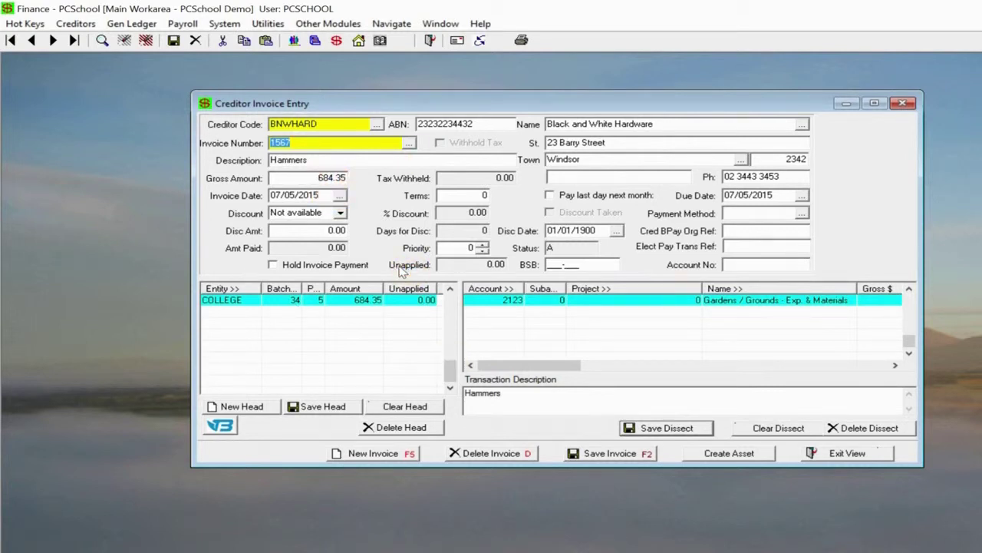
pyautogui.click(854, 321)
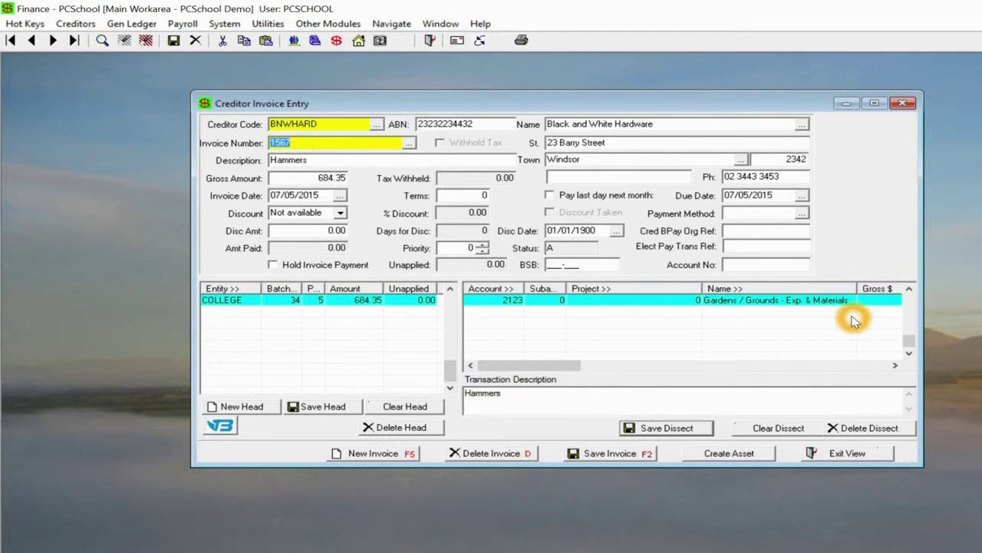
# Review invoice 1567 in Creditor Invoice Entry and bring up its linked record in FileBound.
pyautogui.click(530, 361)
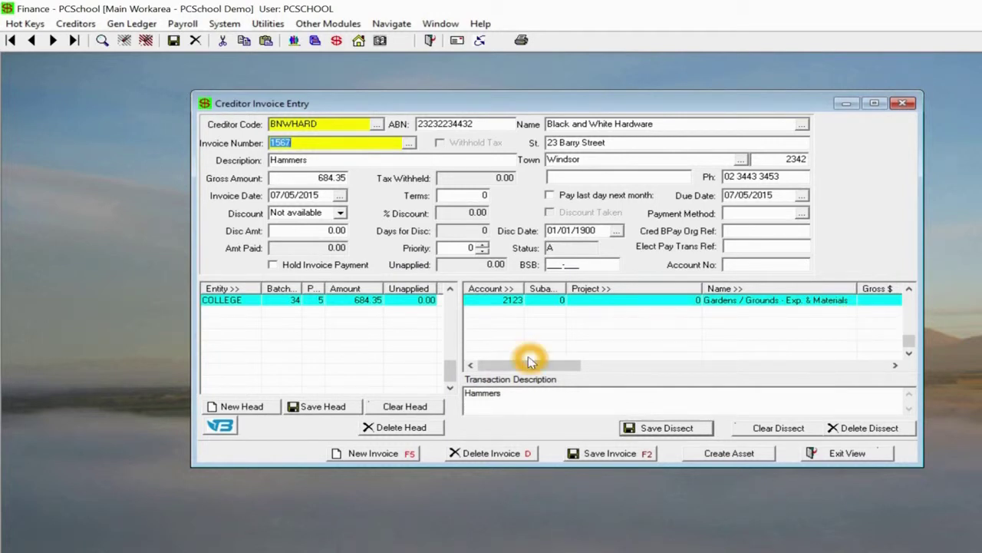
pyautogui.click(215, 357)
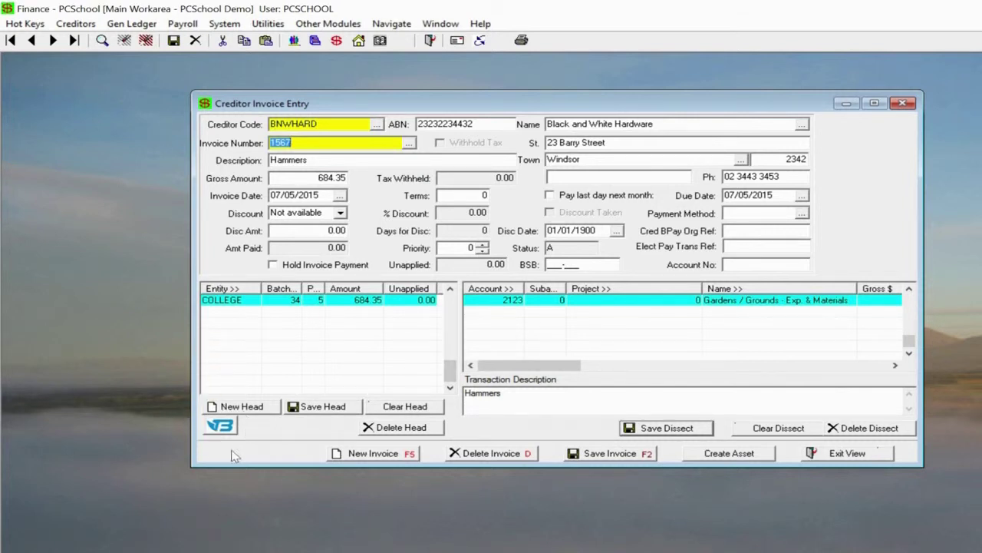
pyautogui.click(265, 429)
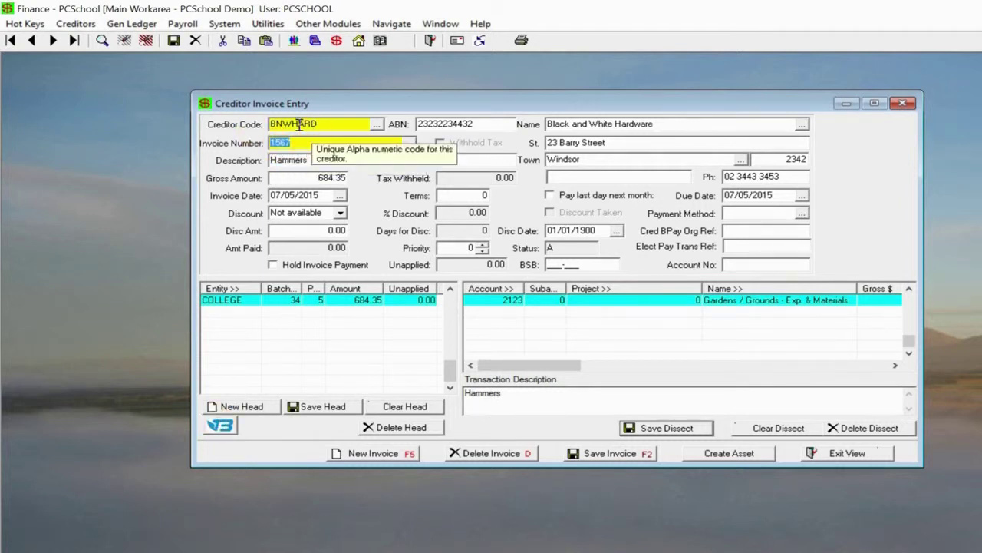
pyautogui.click(331, 137)
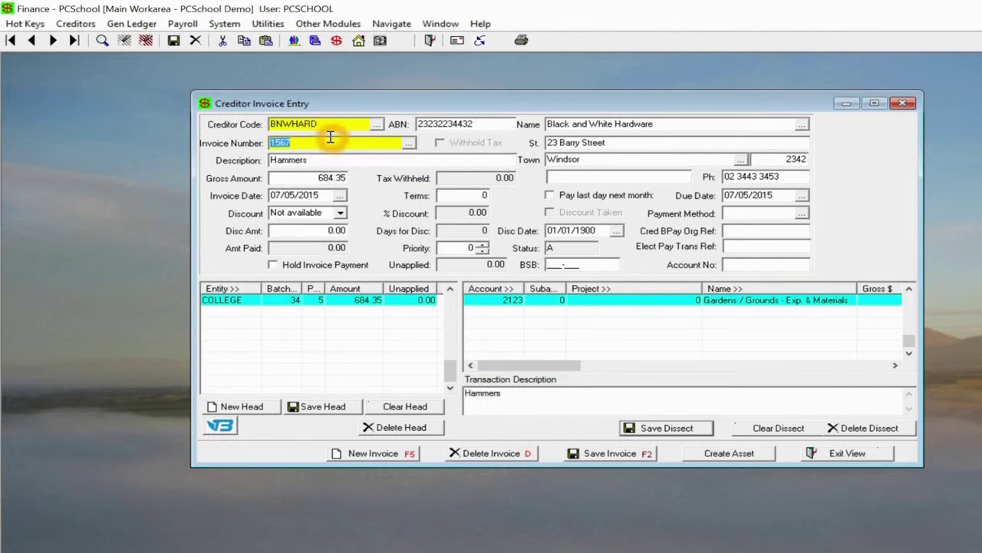
pyautogui.click(225, 428)
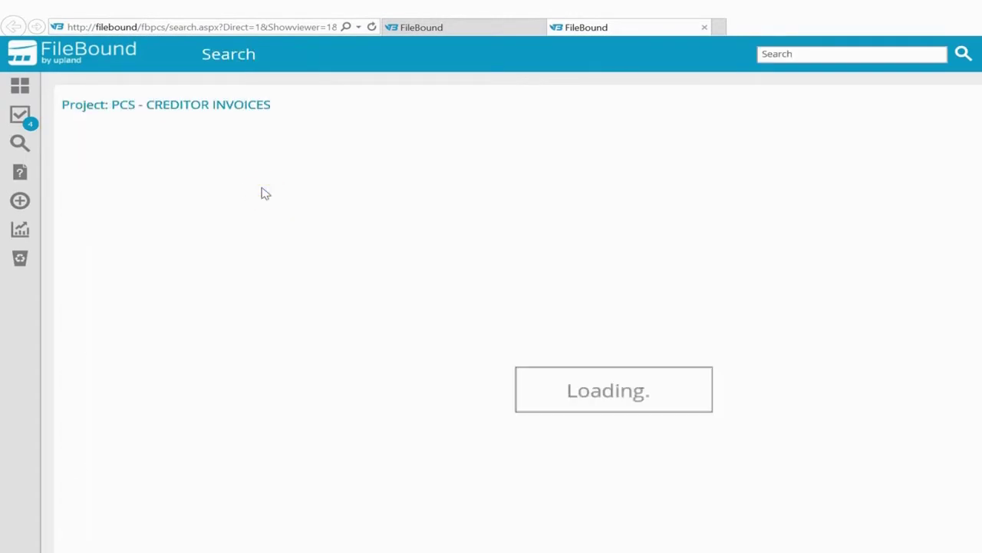
pyautogui.click(262, 188)
pyautogui.click(265, 184)
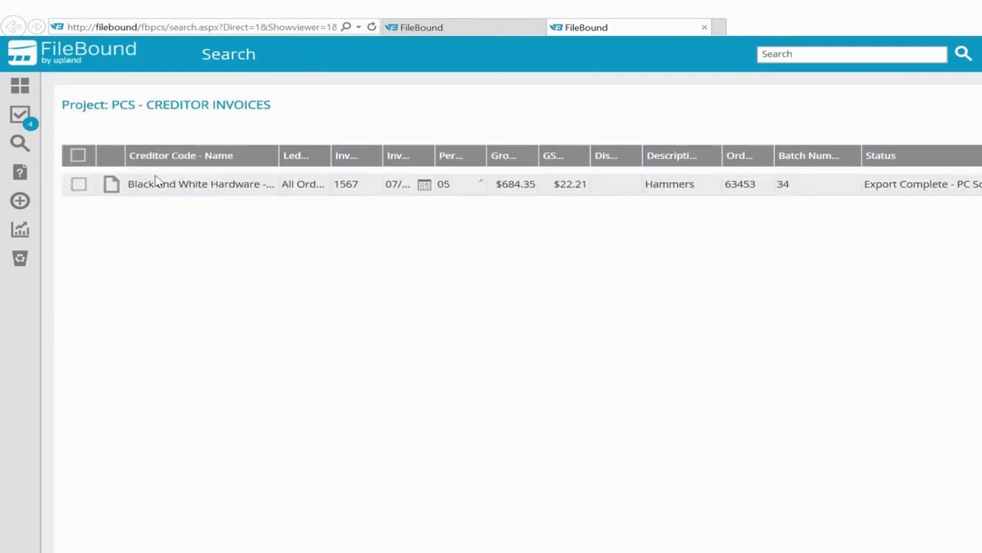
# View the Black and White Hardware invoice document in a maximised viewer and enlarge the File Details area.
pyautogui.click(113, 186)
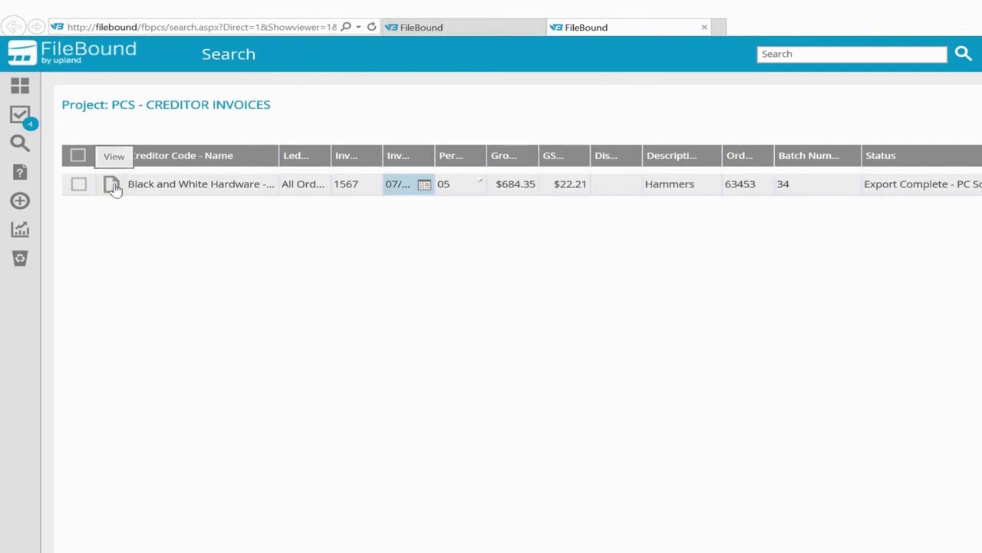
pyautogui.click(428, 310)
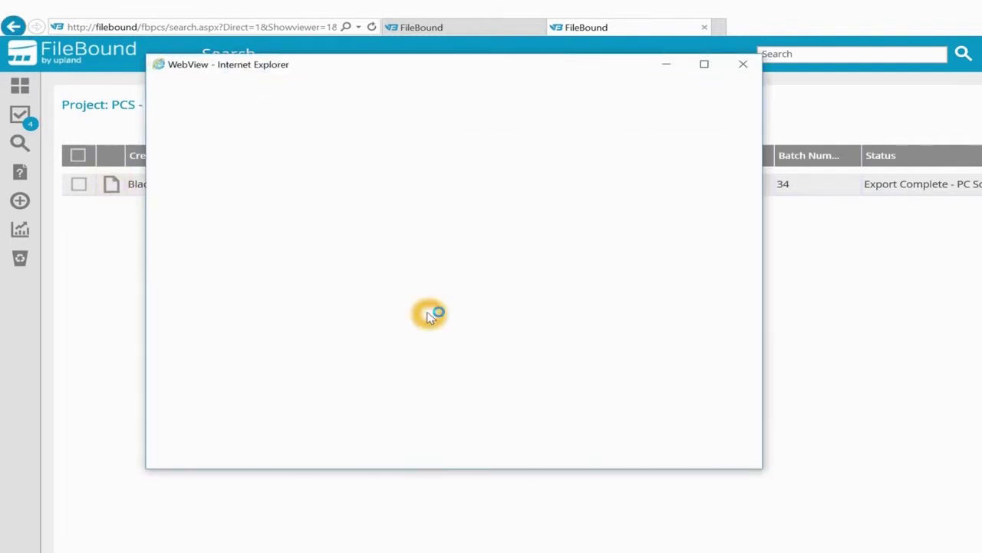
pyautogui.click(705, 66)
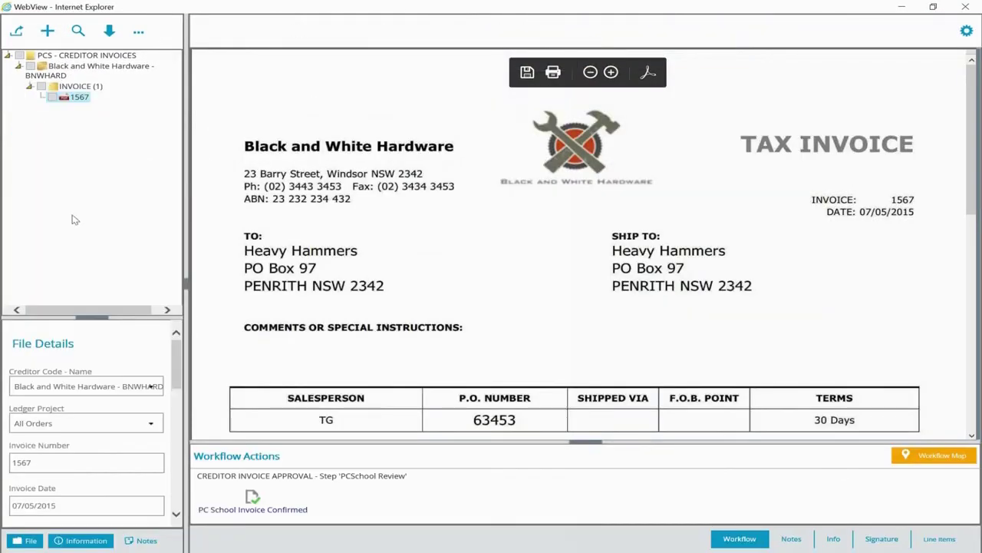
pyautogui.click(72, 256)
pyautogui.moveTo(94, 317); pyautogui.dragTo(97, 184)
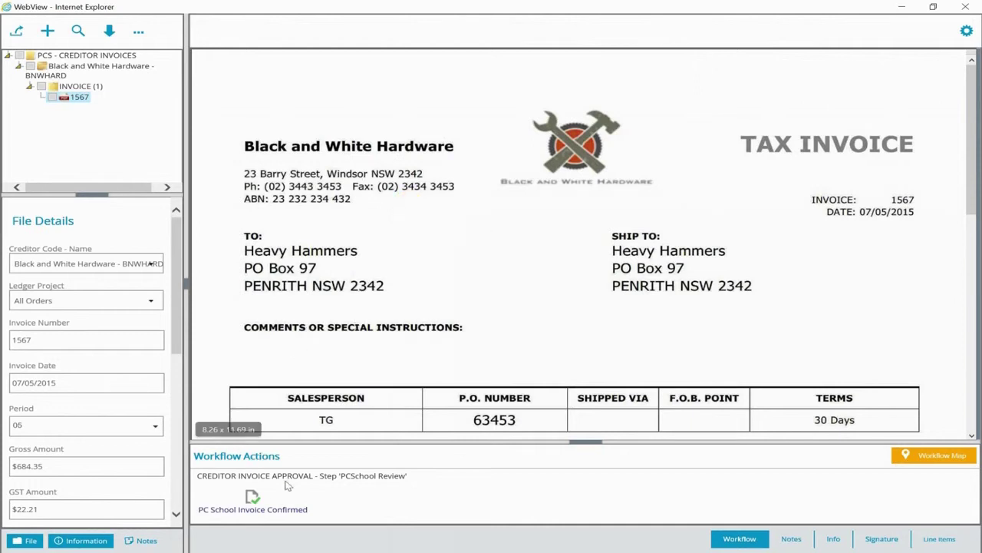
# Run the PC School Invoice Confirmed workflow action and check the invoice's Status field.
pyautogui.click(251, 513)
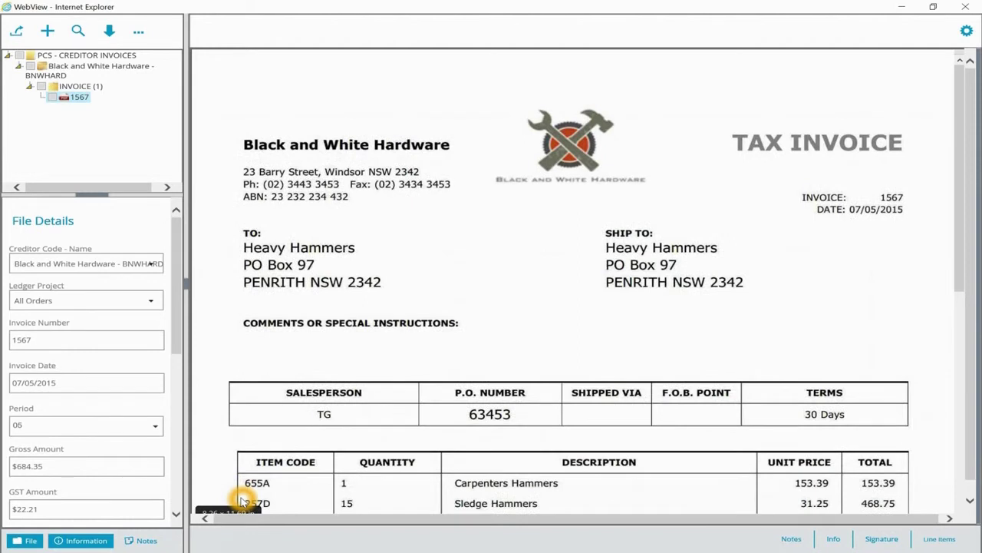
pyautogui.scroll(-5, 176, 317)
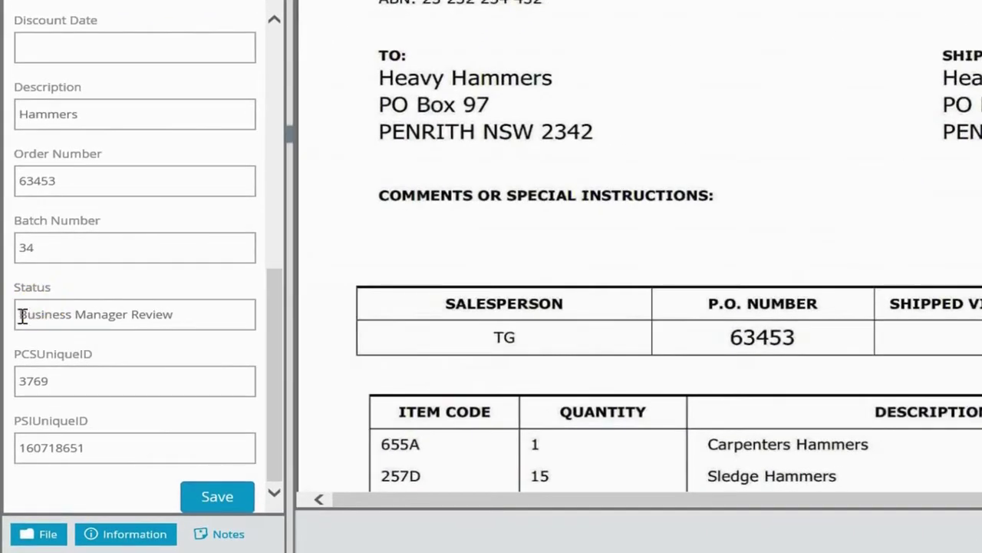
pyautogui.click(198, 323)
# In PCSchool Finance, open Batch Transaction Entry for creditor invoices and finalise batch 34 into the May 2013 period.
pyautogui.moveTo(701, 552)
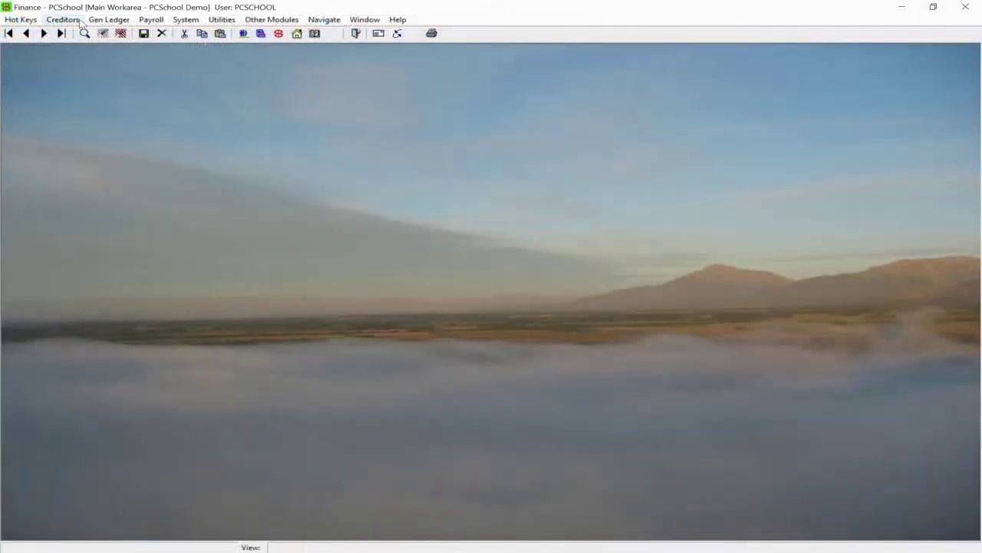
pyautogui.click(63, 19)
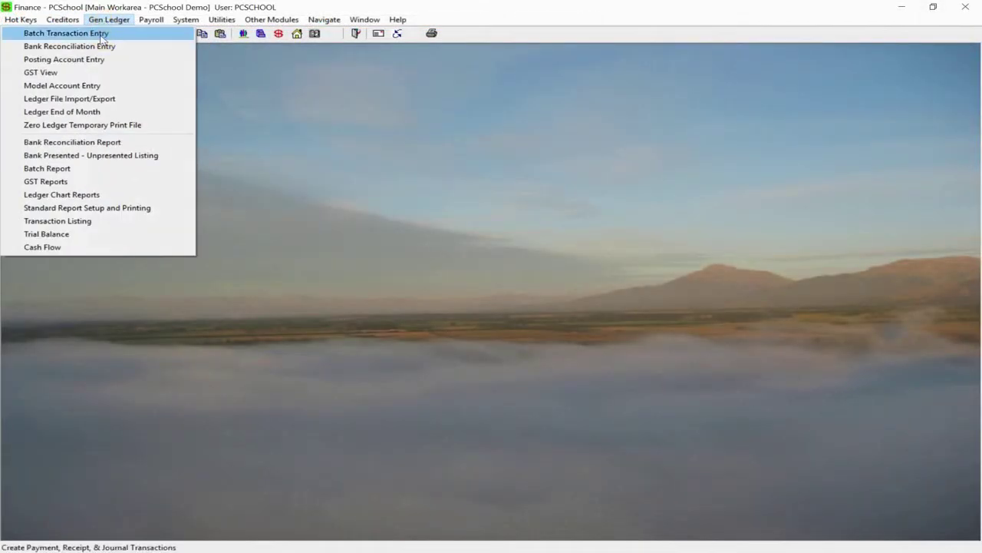
pyautogui.click(66, 33)
pyautogui.click(443, 129)
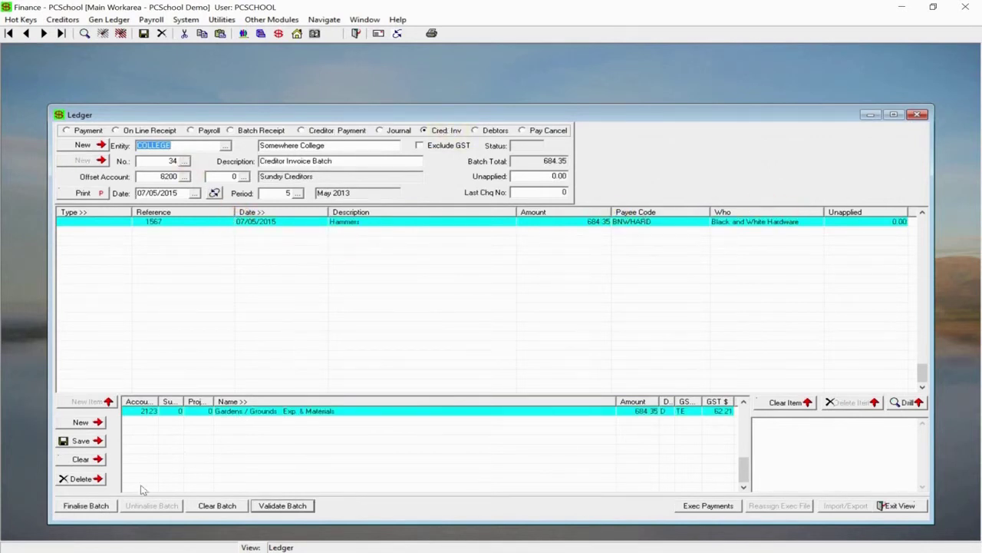
pyautogui.click(86, 505)
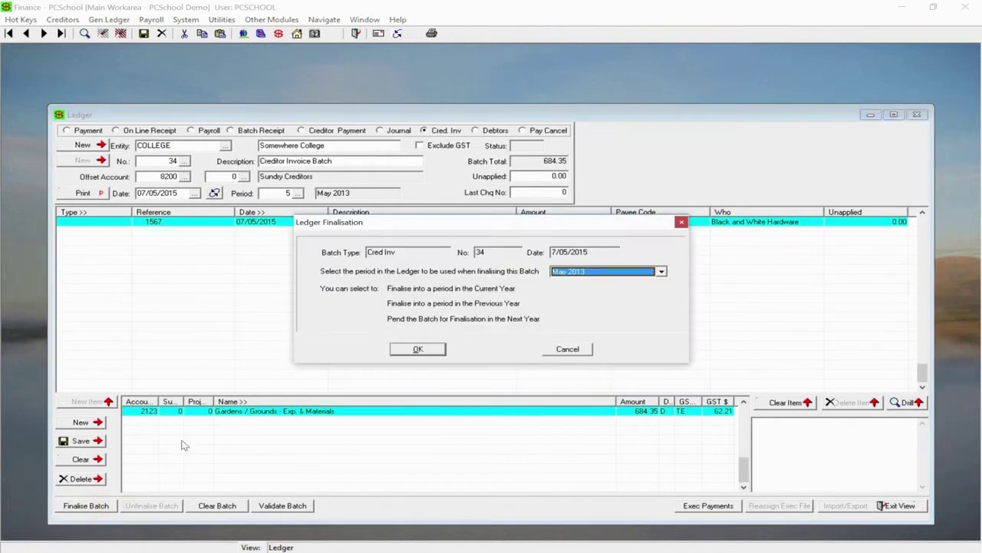
pyautogui.click(433, 347)
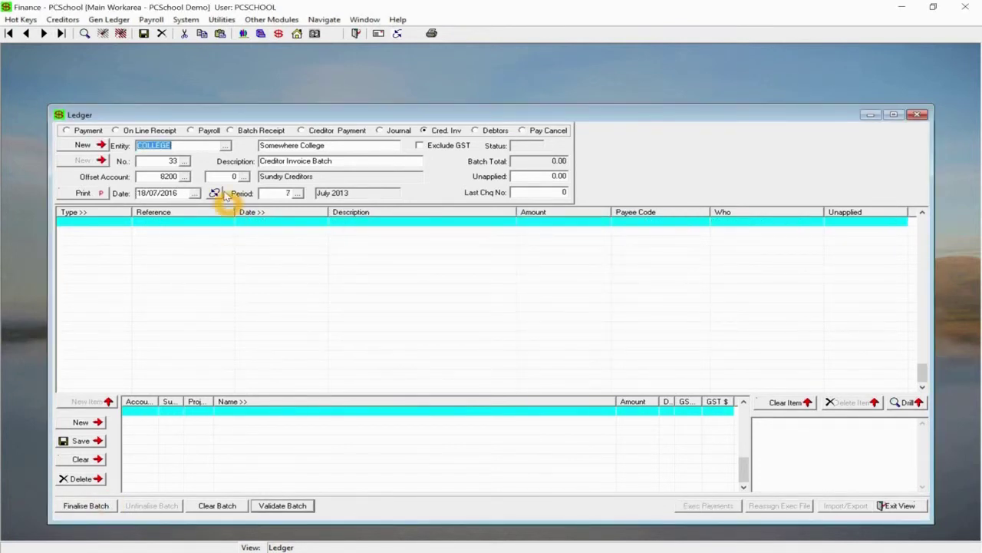
# Look up ledger batches of all statuses and load the finalised creditor invoice batch 34.
pyautogui.click(185, 160)
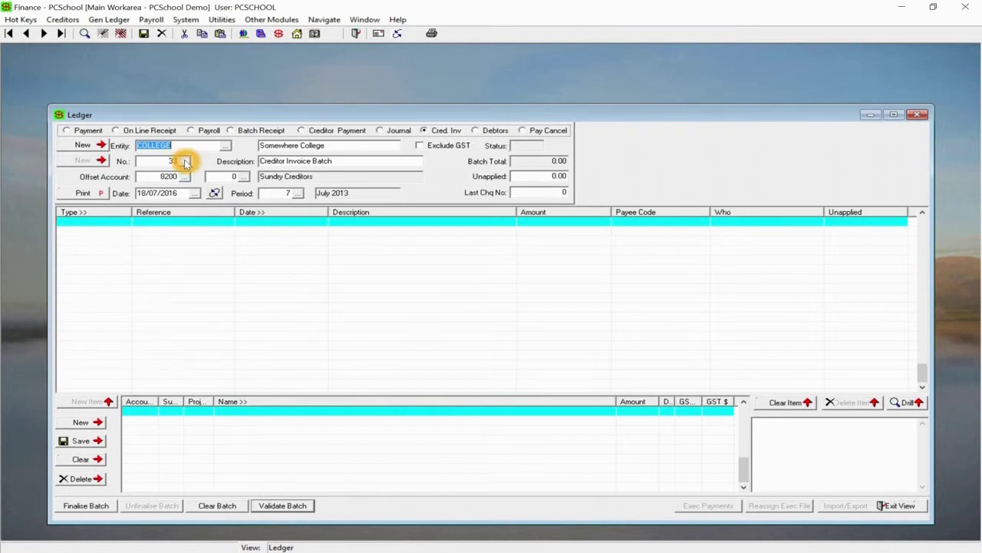
pyautogui.click(185, 162)
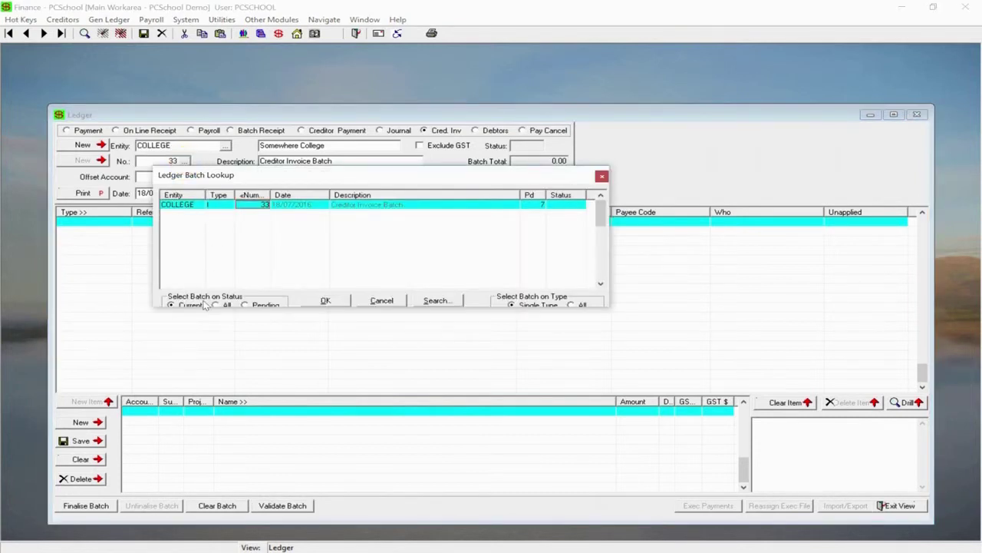
pyautogui.click(245, 304)
pyautogui.click(220, 305)
pyautogui.click(246, 218)
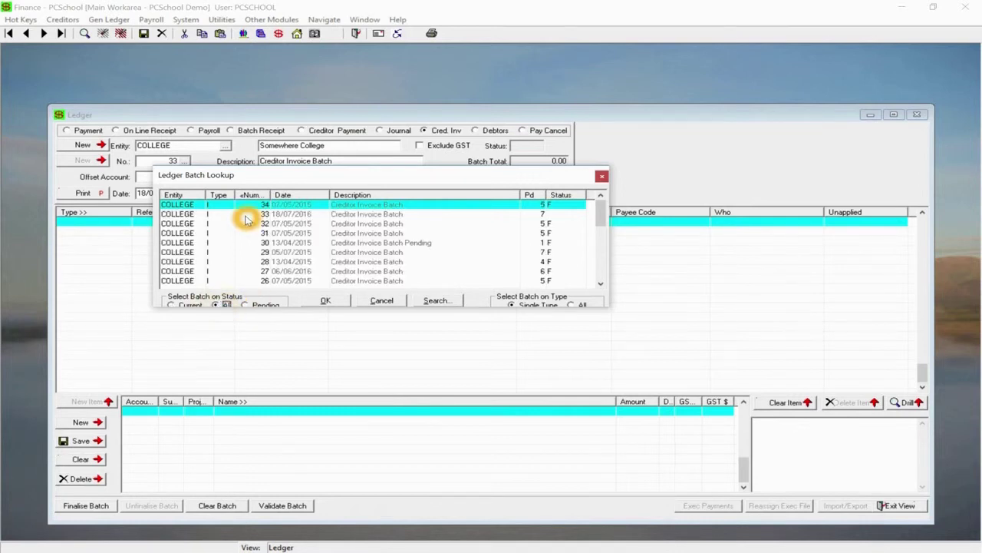
pyautogui.click(226, 207)
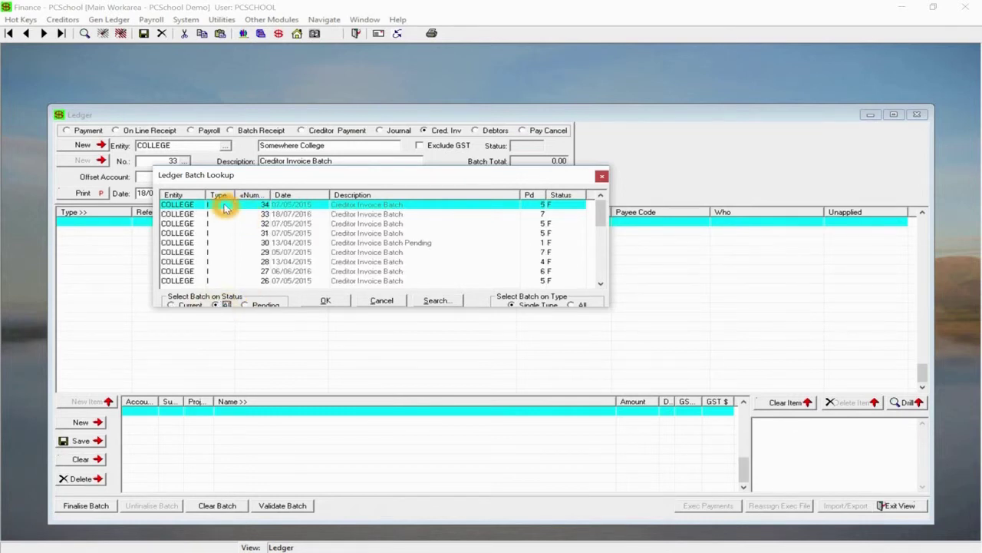
pyautogui.click(322, 303)
pyautogui.click(198, 250)
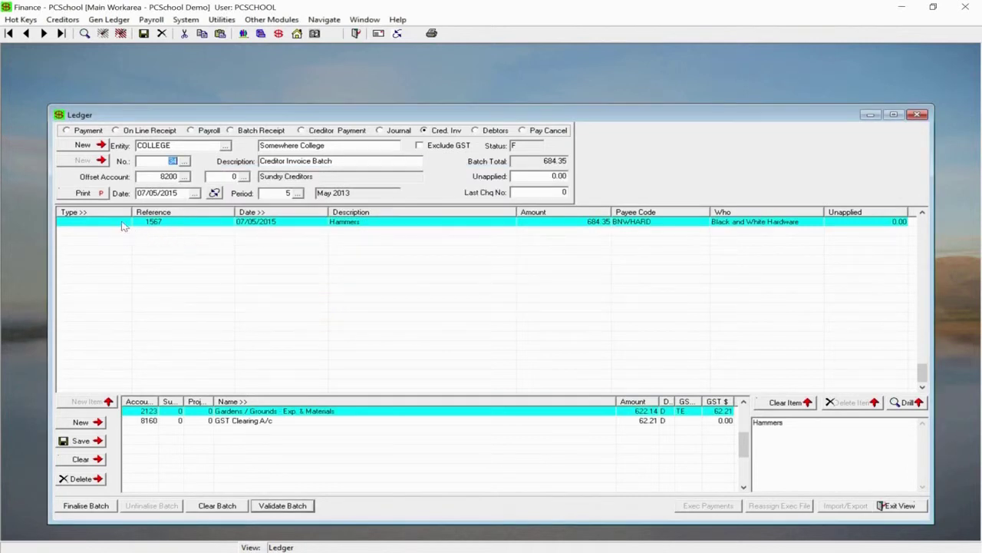
# Preview the ledger batch report and export all its pages as LEDBAT1.pdf in the SAMPLES folder.
pyautogui.click(82, 192)
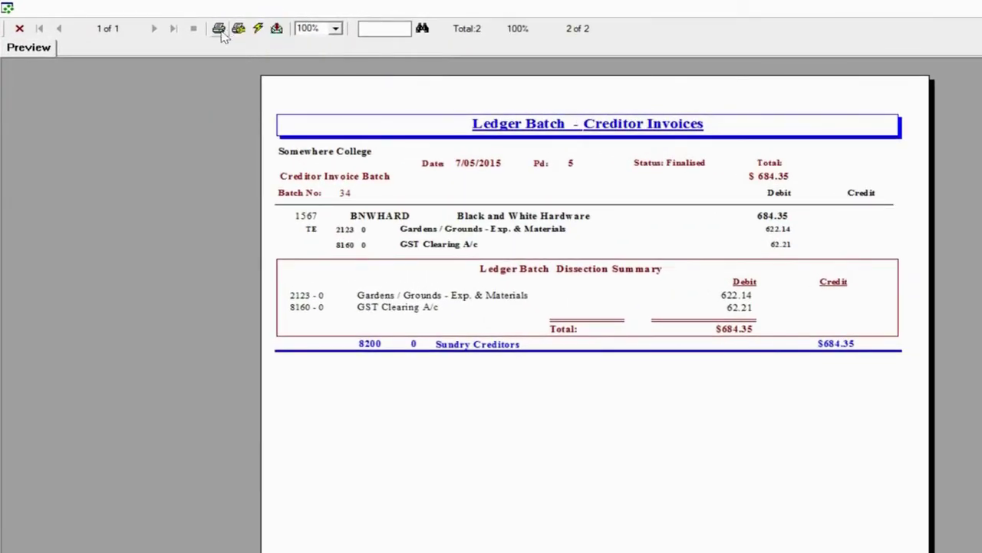
pyautogui.click(276, 28)
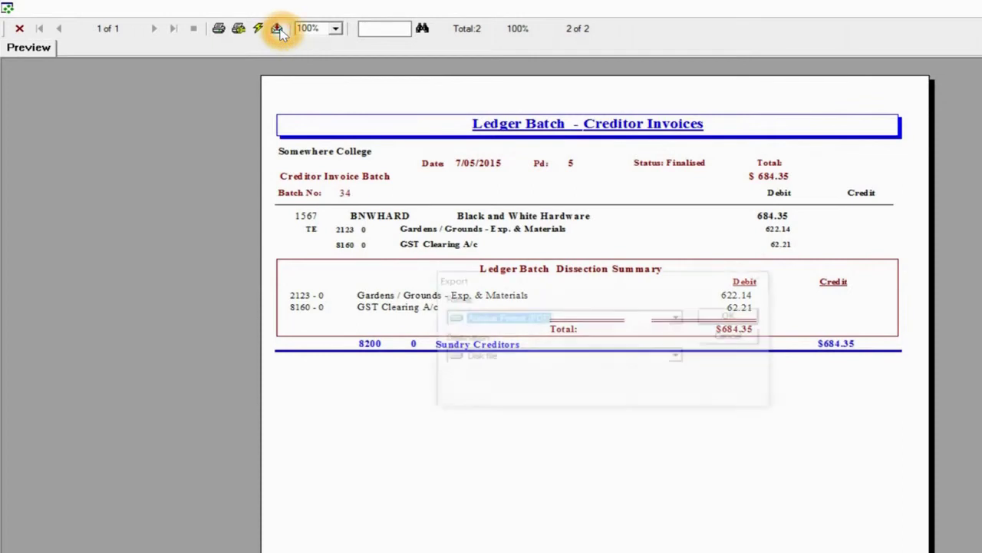
pyautogui.click(750, 316)
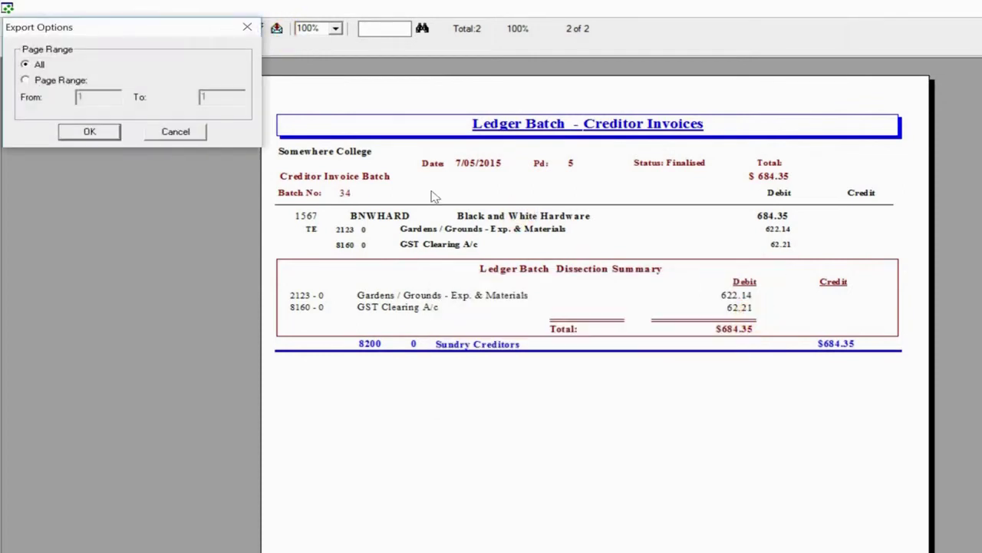
pyautogui.click(90, 131)
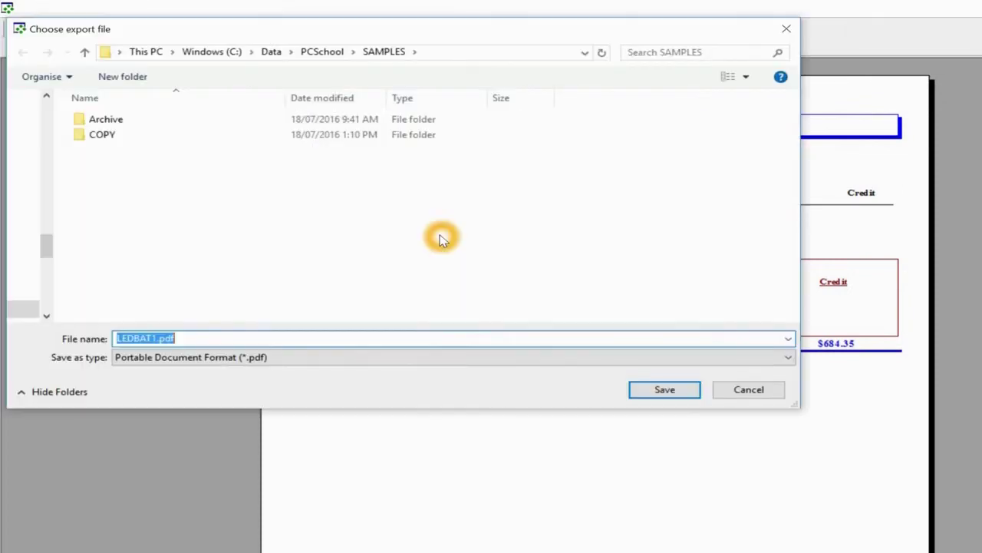
pyautogui.click(642, 390)
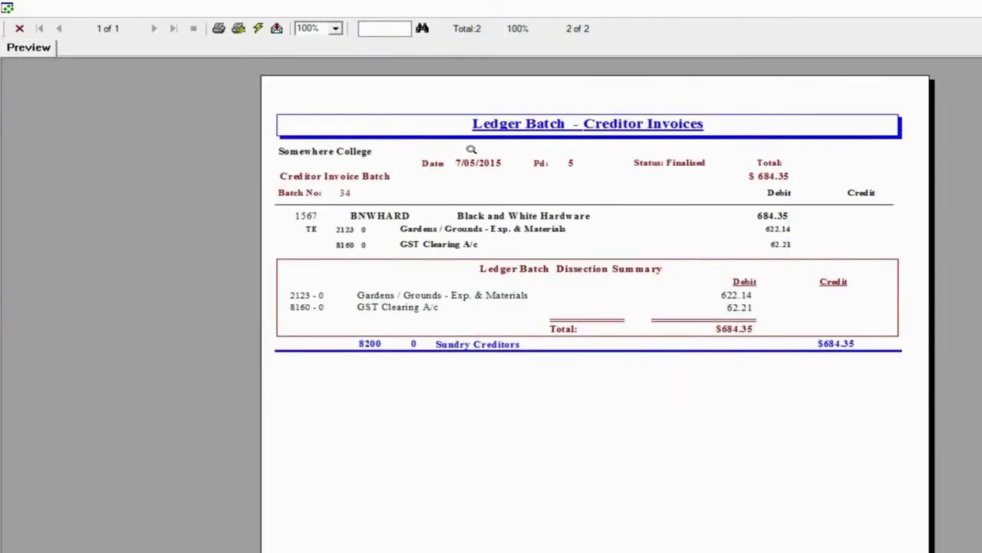
# Examine the batch report's period, batch number and dissection details, and close the preview and the Ledger window.
pyautogui.click(585, 168)
pyautogui.click(569, 159)
pyautogui.click(355, 195)
pyautogui.click(463, 442)
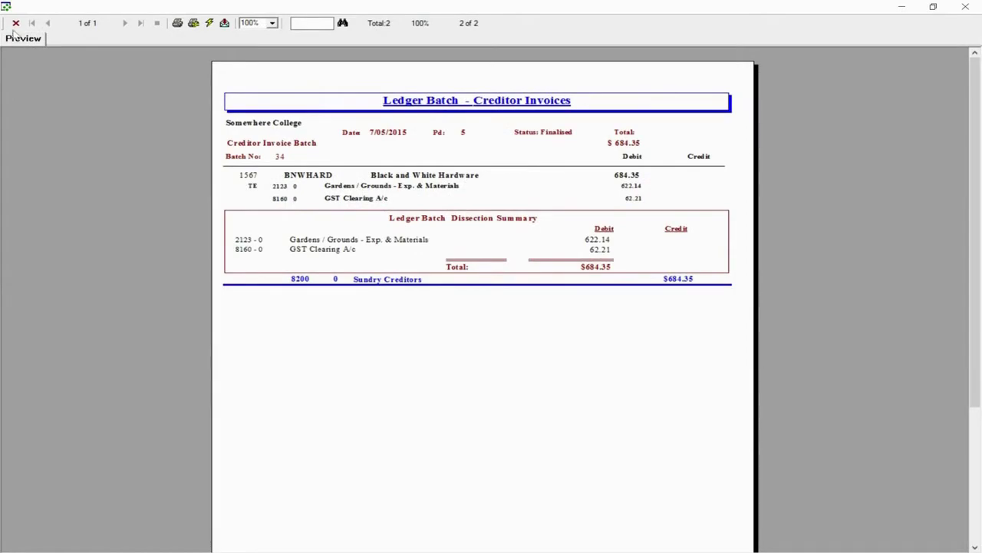
pyautogui.click(16, 23)
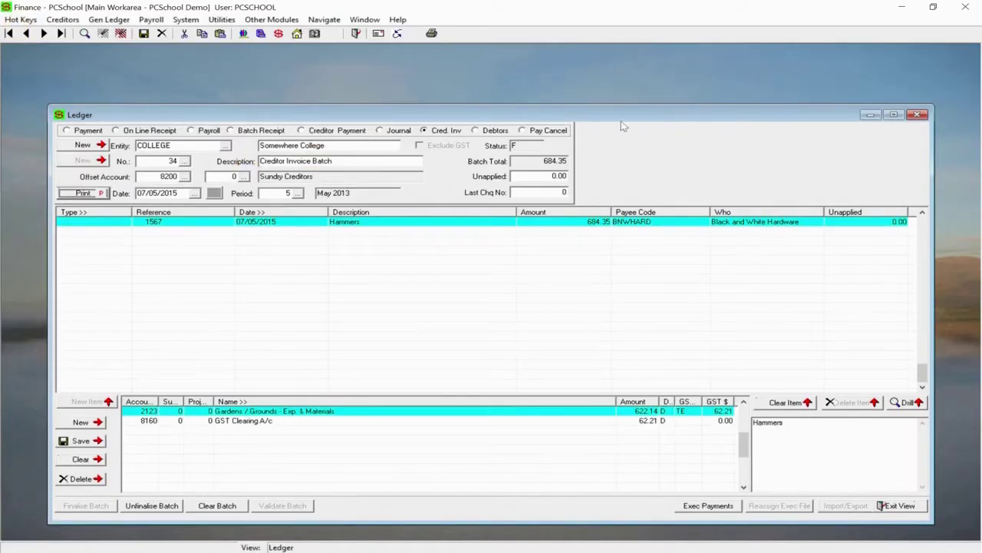
pyautogui.click(917, 114)
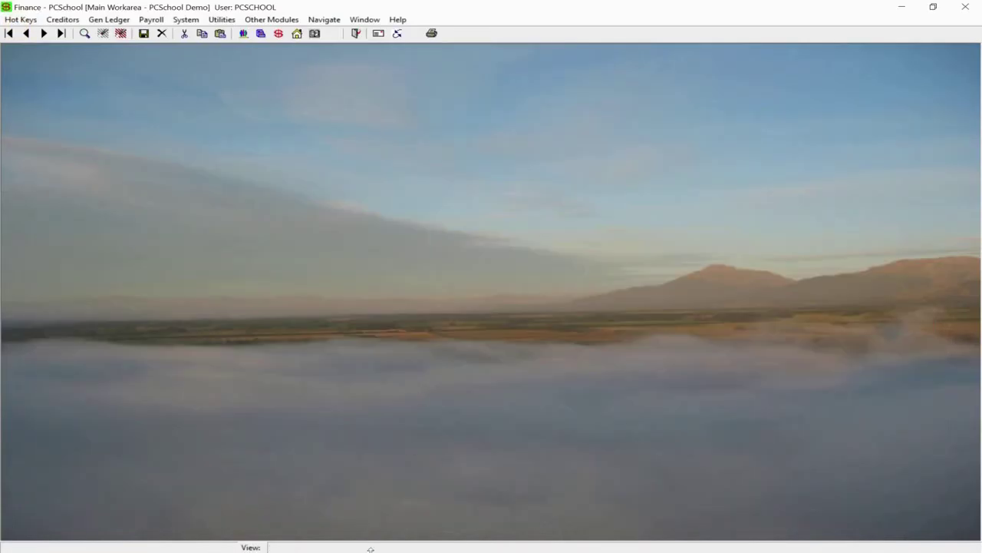
# In FileBound, close the single-invoice search window, open the assignments and check the Batch Approval Process entry for batch 34.
pyautogui.moveTo(370, 549)
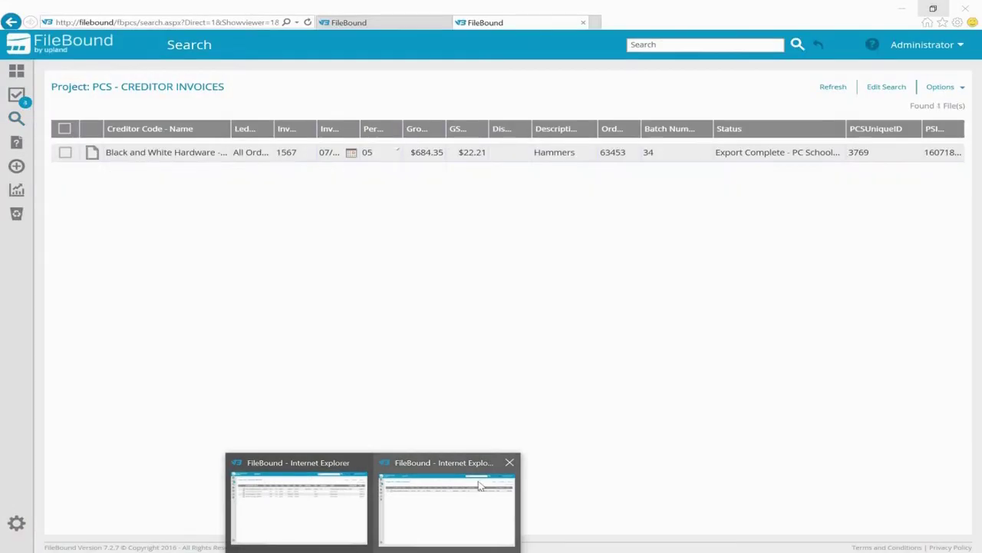
pyautogui.click(509, 462)
pyautogui.click(370, 499)
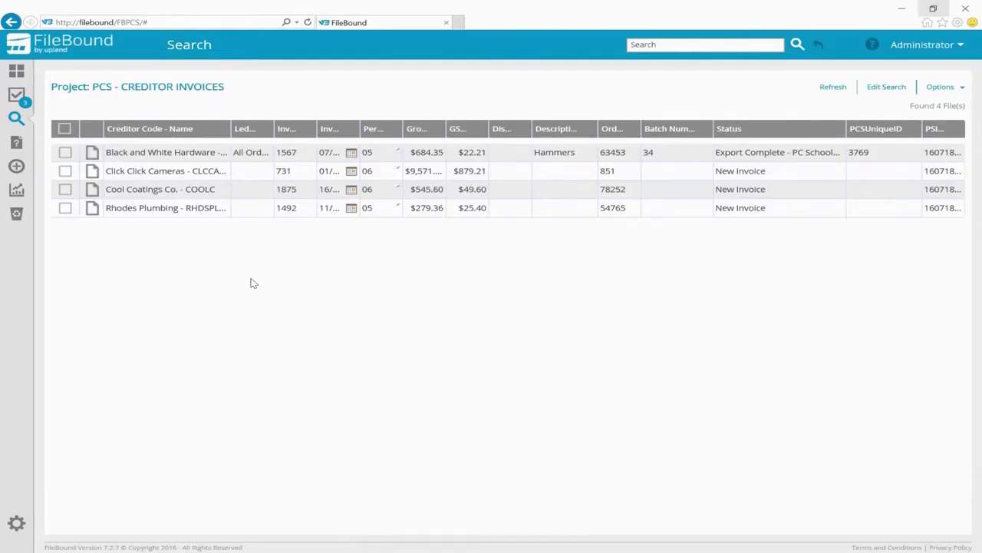
pyautogui.click(21, 96)
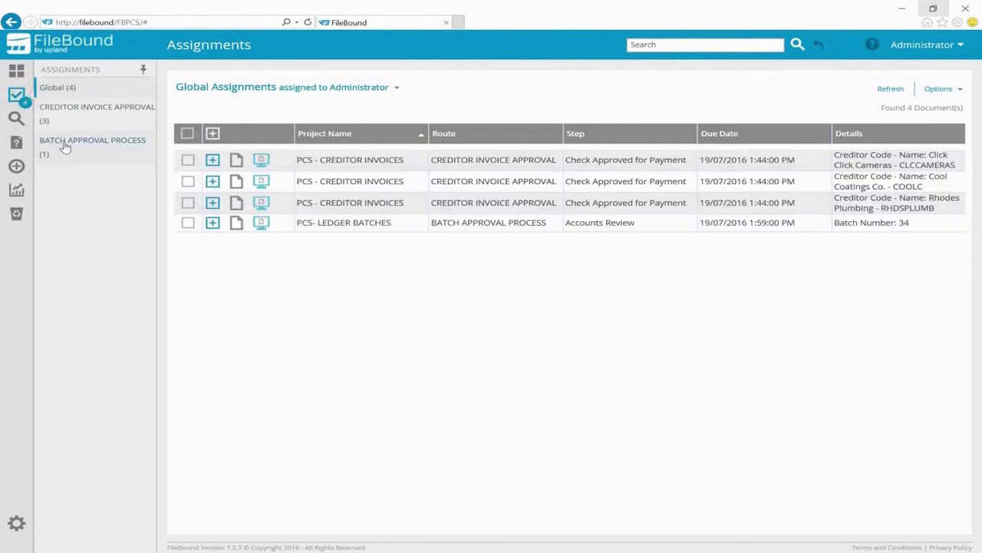
pyautogui.click(65, 147)
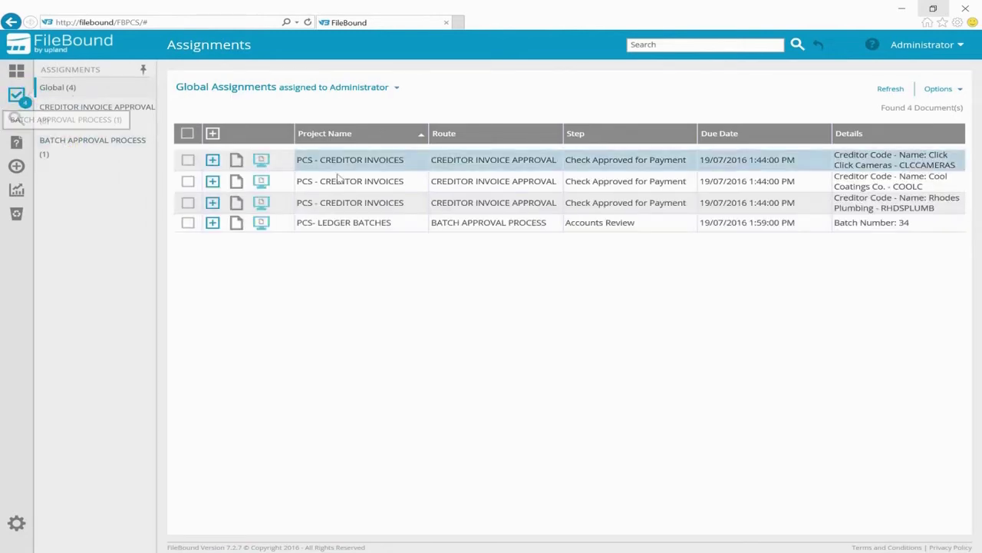
pyautogui.click(907, 224)
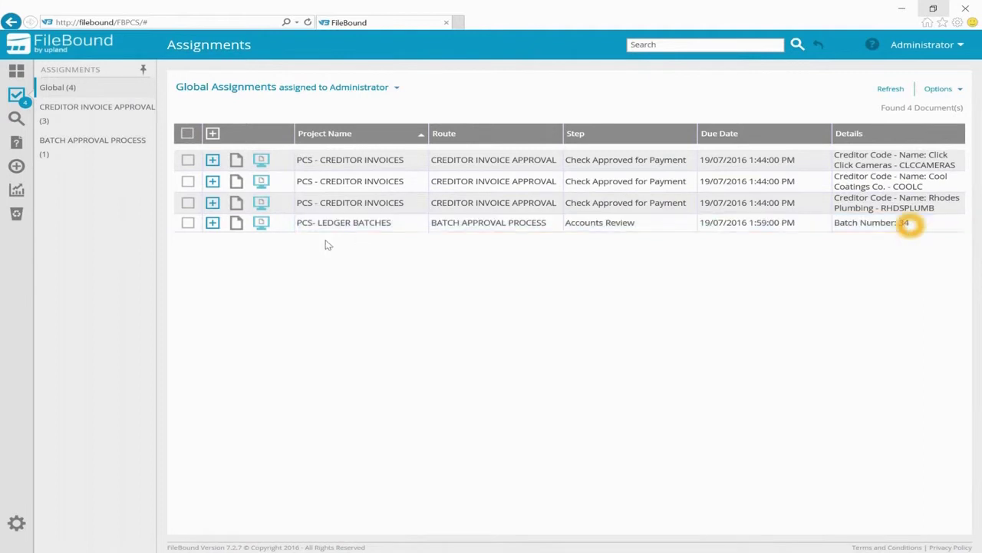
# Open the batch 34 ledger document from the assignments, set its batch period to 05 and save the file details.
pyautogui.click(235, 222)
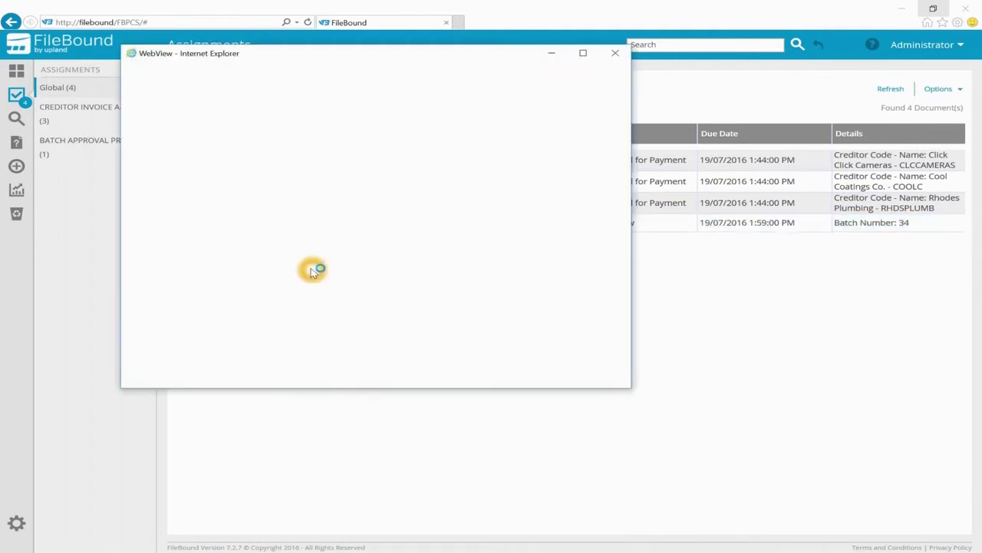
pyautogui.click(583, 53)
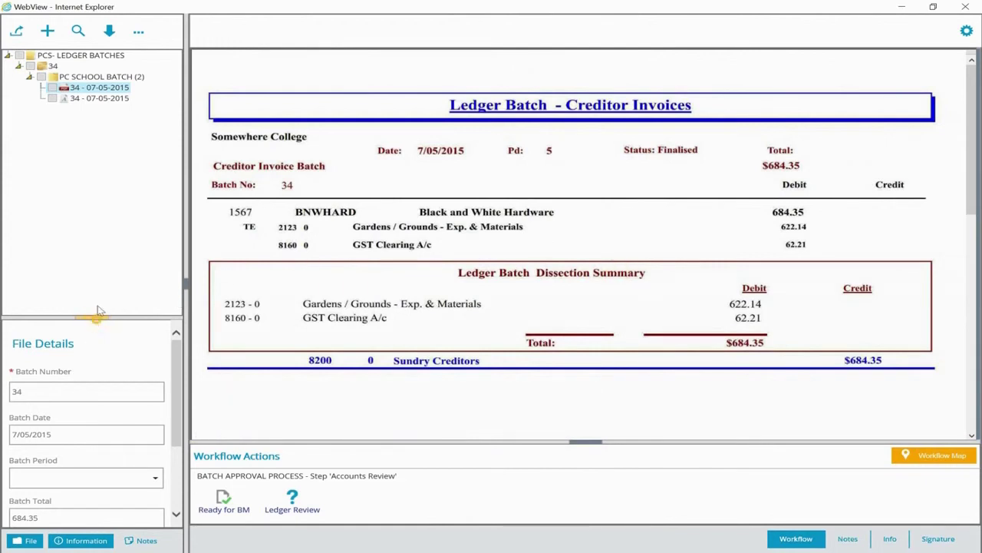
pyautogui.moveTo(94, 315); pyautogui.dragTo(121, 169)
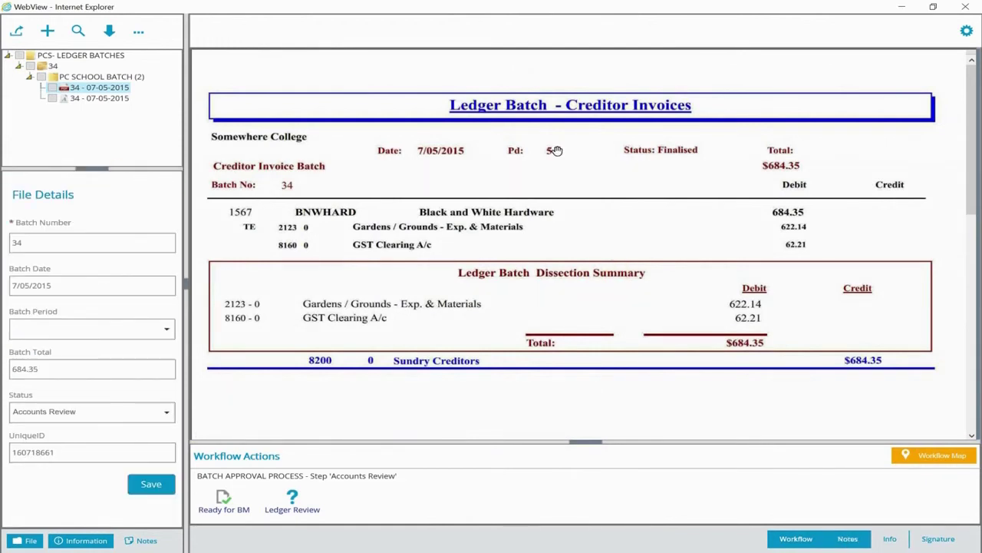
pyautogui.click(161, 337)
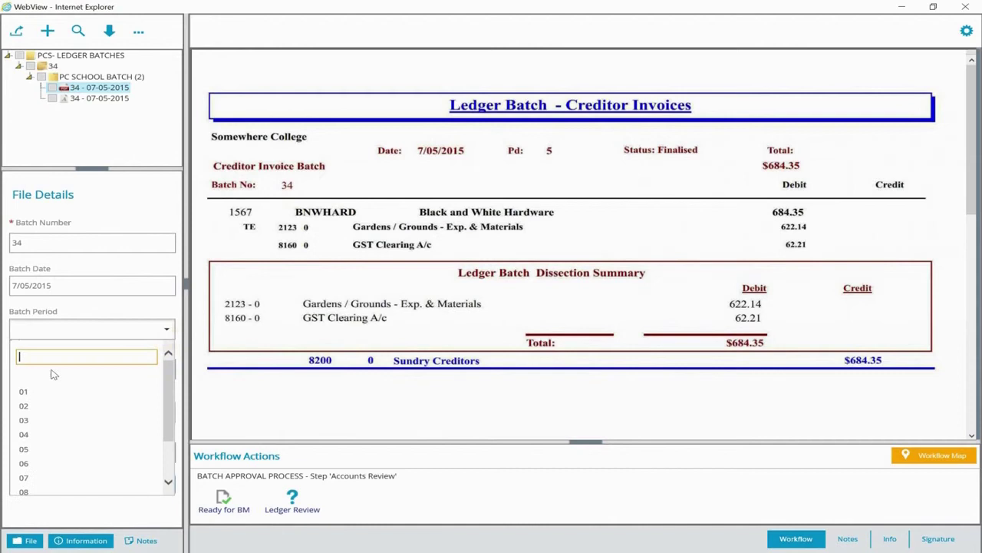
pyautogui.click(26, 448)
pyautogui.click(148, 484)
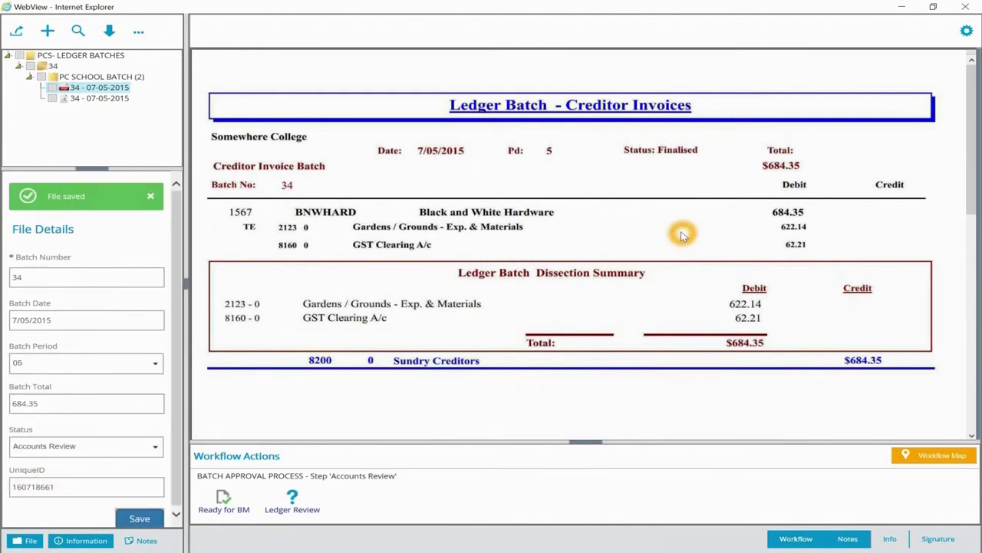
# Review the ledger batch report, route it as Ready for BM and check the document notes.
pyautogui.scroll(-2, 683, 236)
pyautogui.scroll(2, 711, 237)
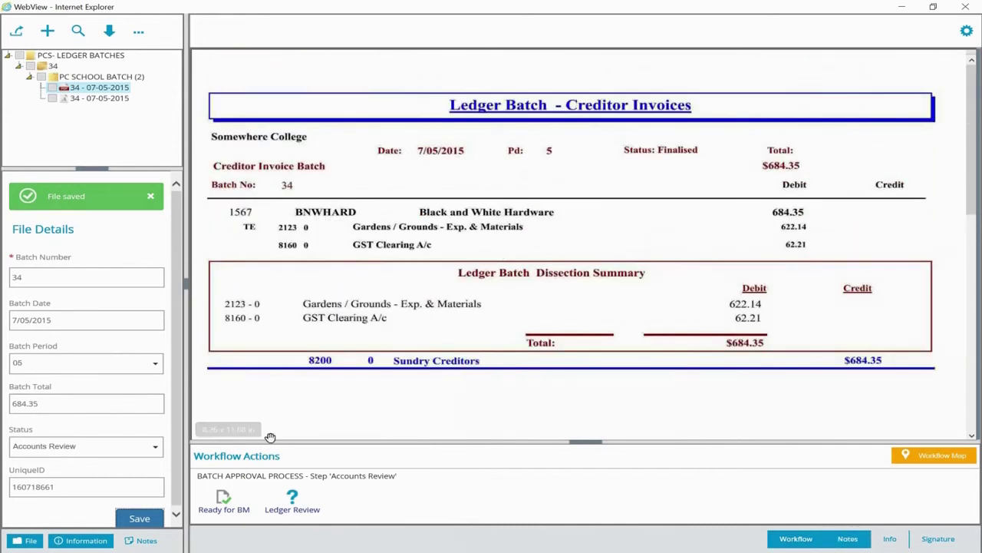
pyautogui.click(223, 500)
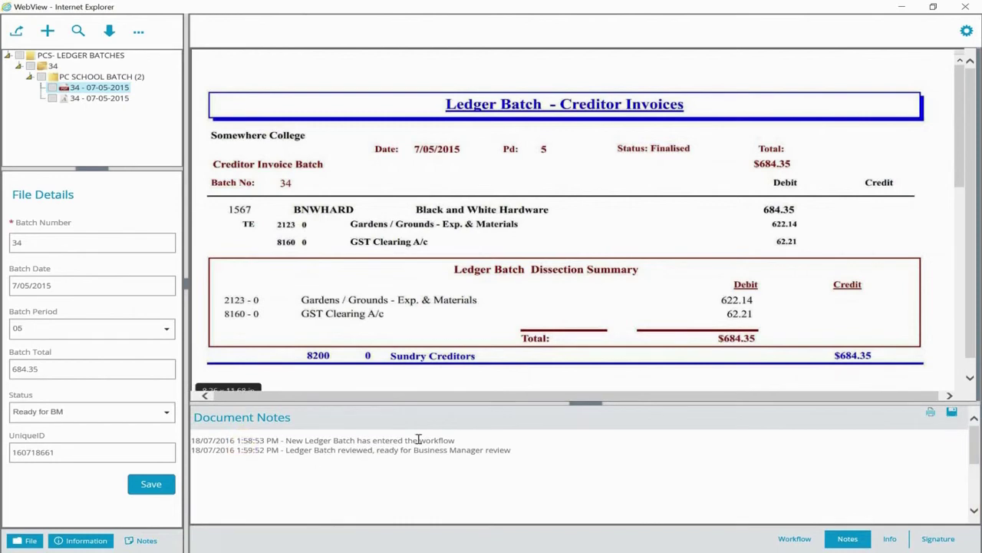
pyautogui.click(527, 436)
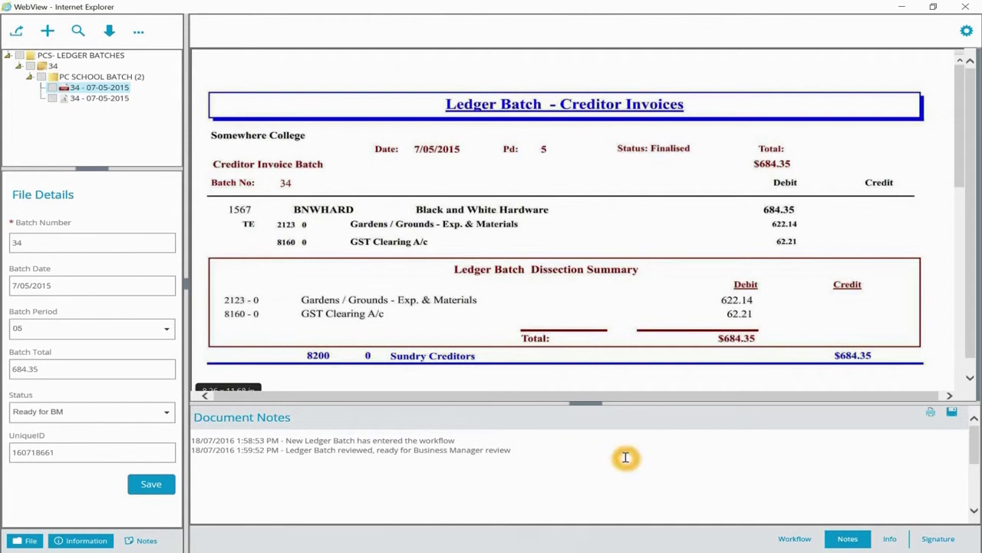
# Move batch 34 through the Batch Approved and Batch Finalised workflow actions and close the document viewer.
pyautogui.click(791, 537)
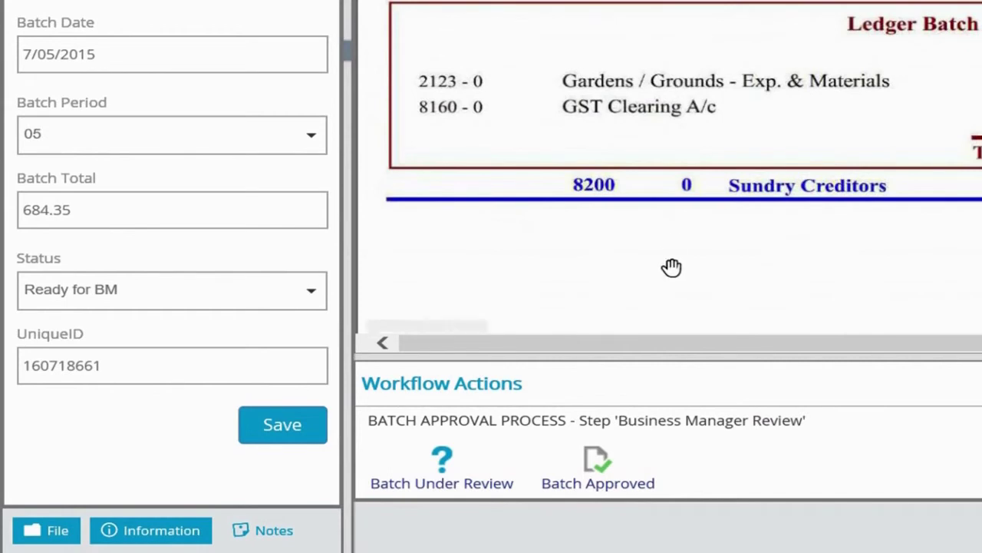
pyautogui.click(622, 487)
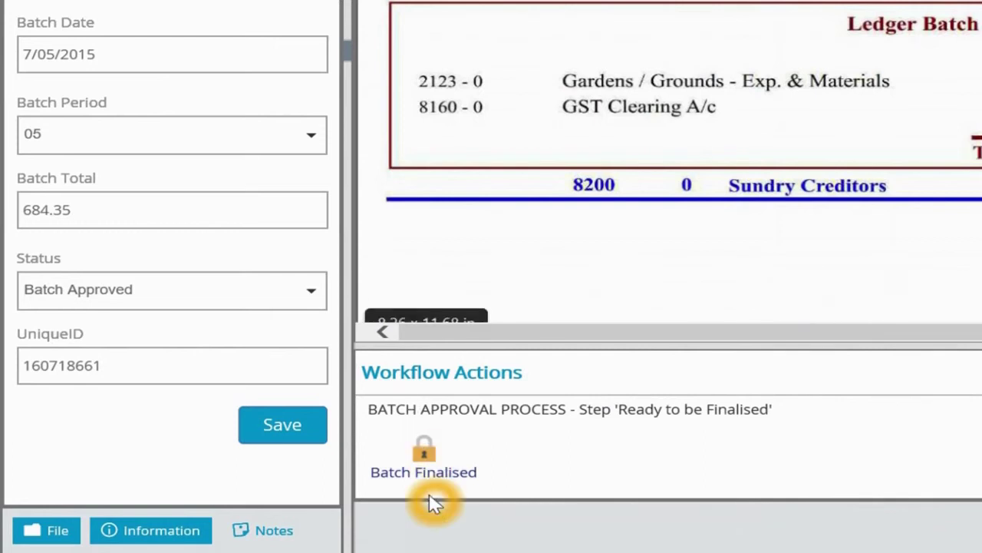
pyautogui.click(409, 479)
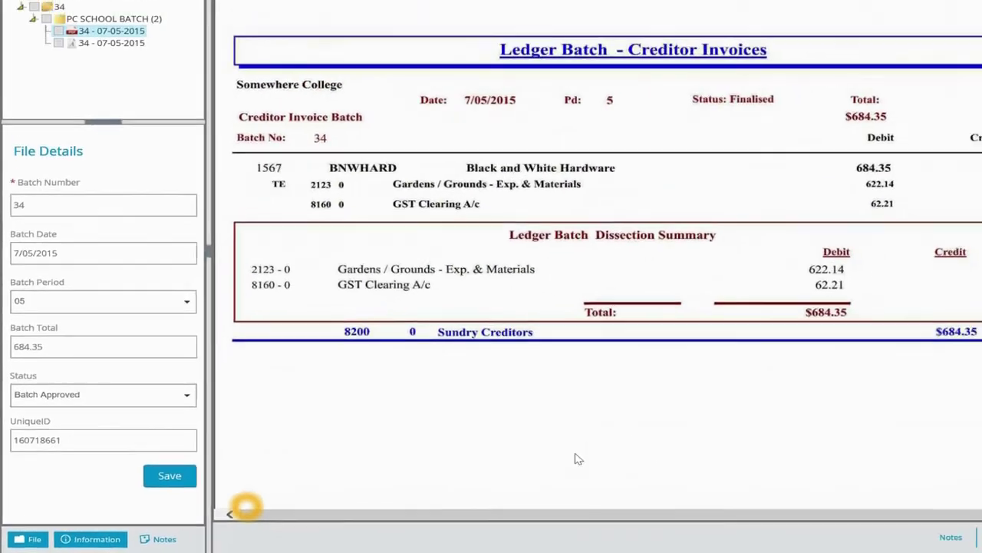
pyautogui.click(578, 439)
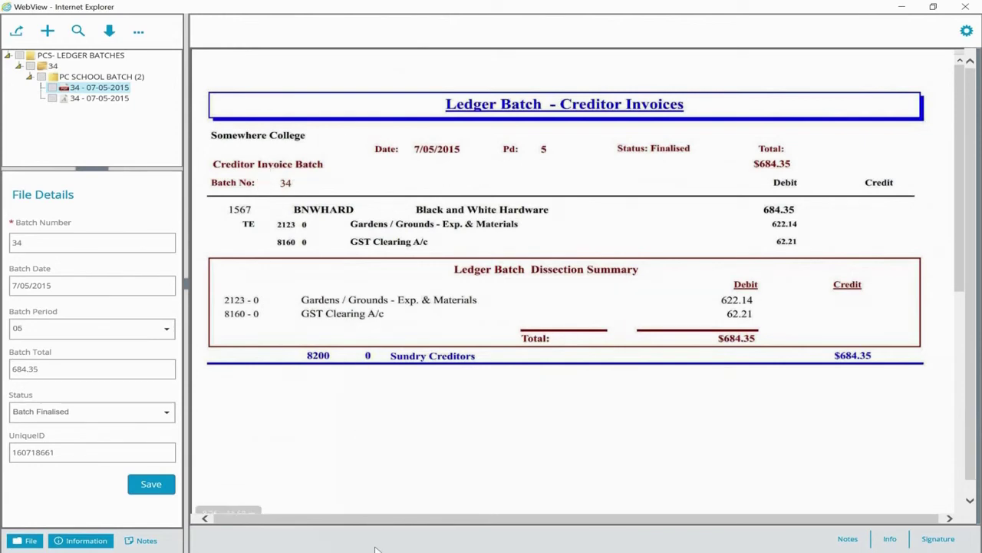
pyautogui.click(965, 7)
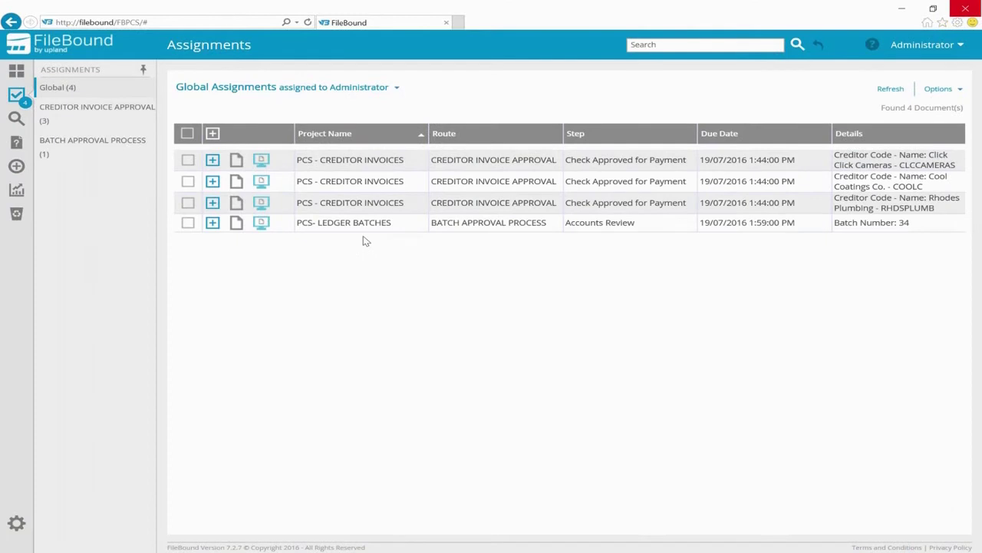
# Search the PCS - CREDITOR INVOICES project and check the Black and White Hardware invoice's status and batch number.
pyautogui.click(18, 122)
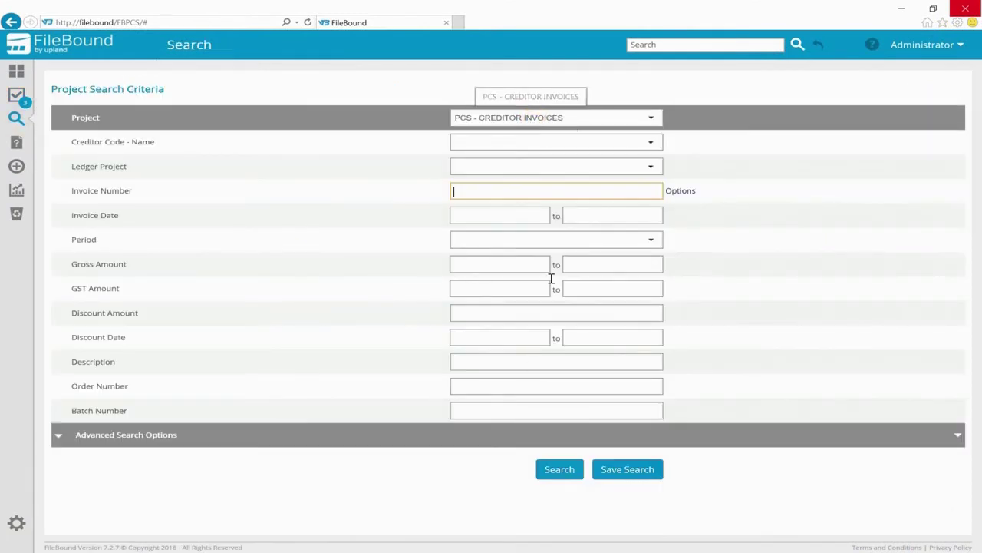
pyautogui.click(561, 471)
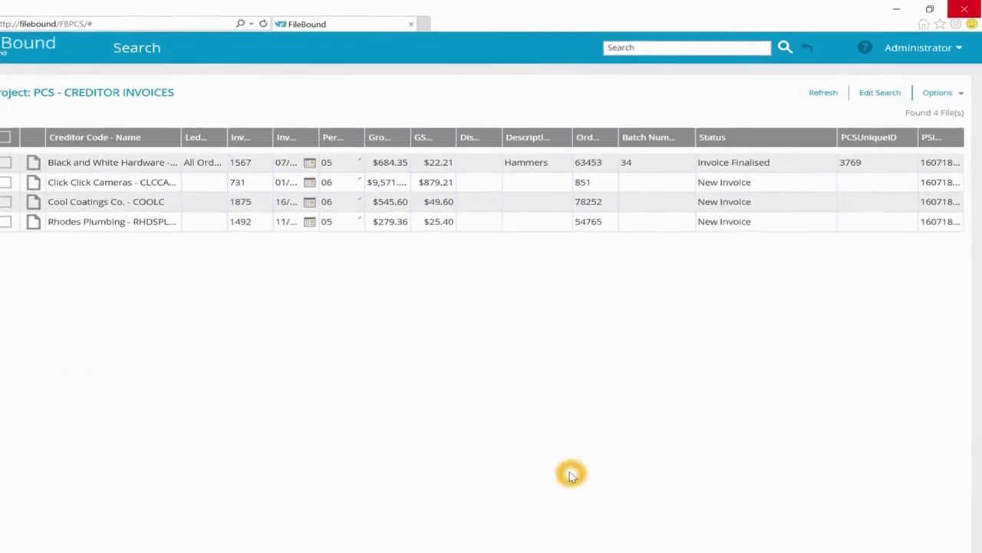
pyautogui.click(637, 219)
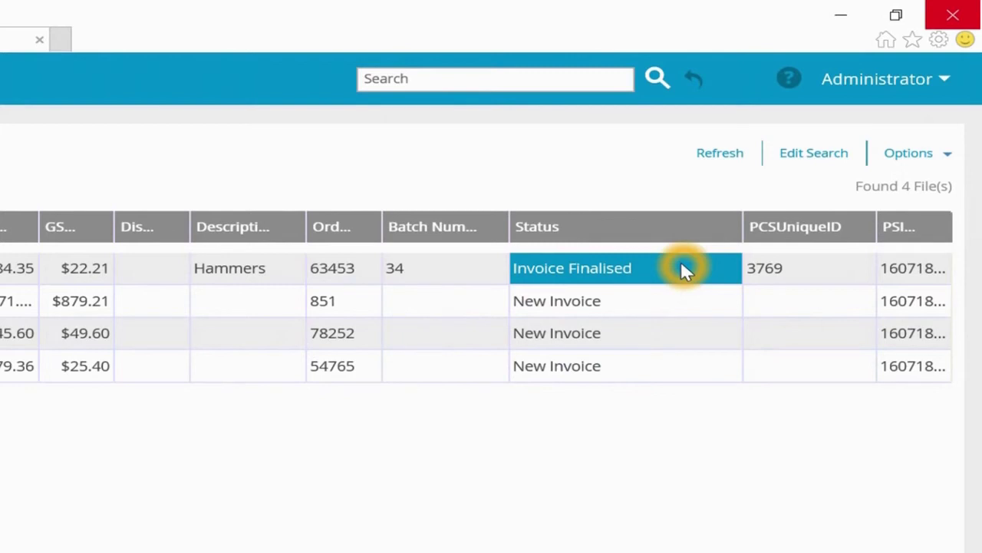
pyautogui.click(455, 269)
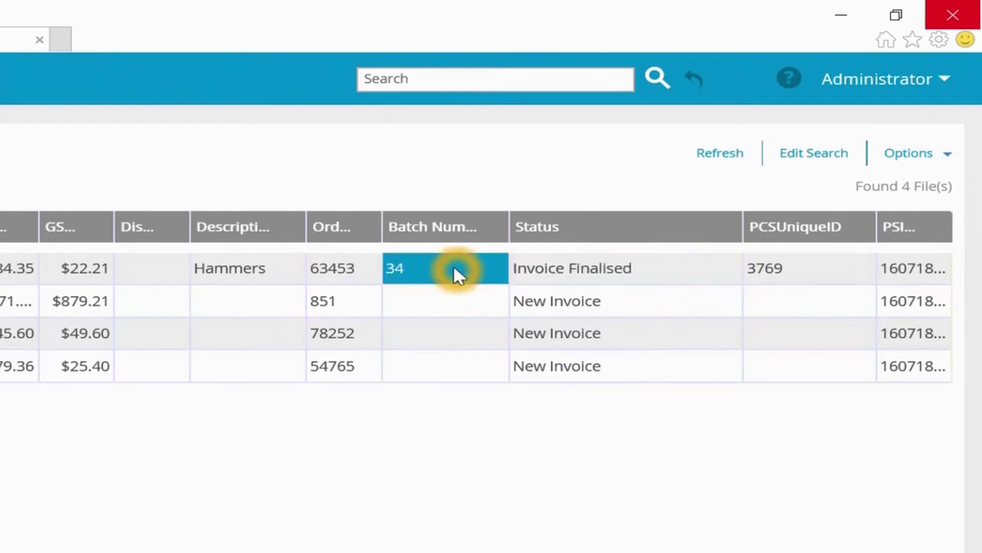